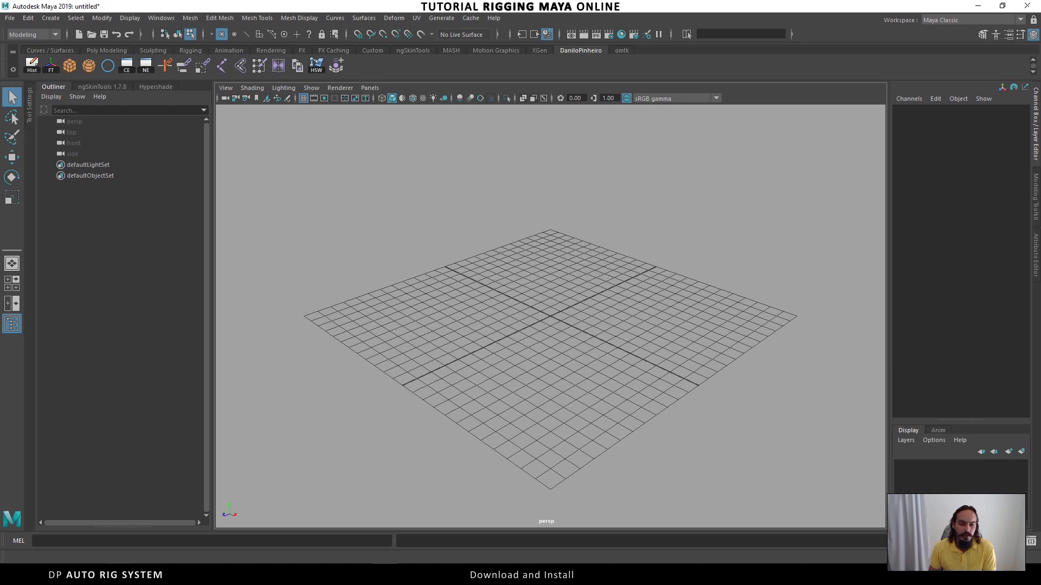
- Switch to the browser and view the latest dpAutoRigSystem_v3 release page linked from the nilouco blog's Downloads page
click(119, 575)
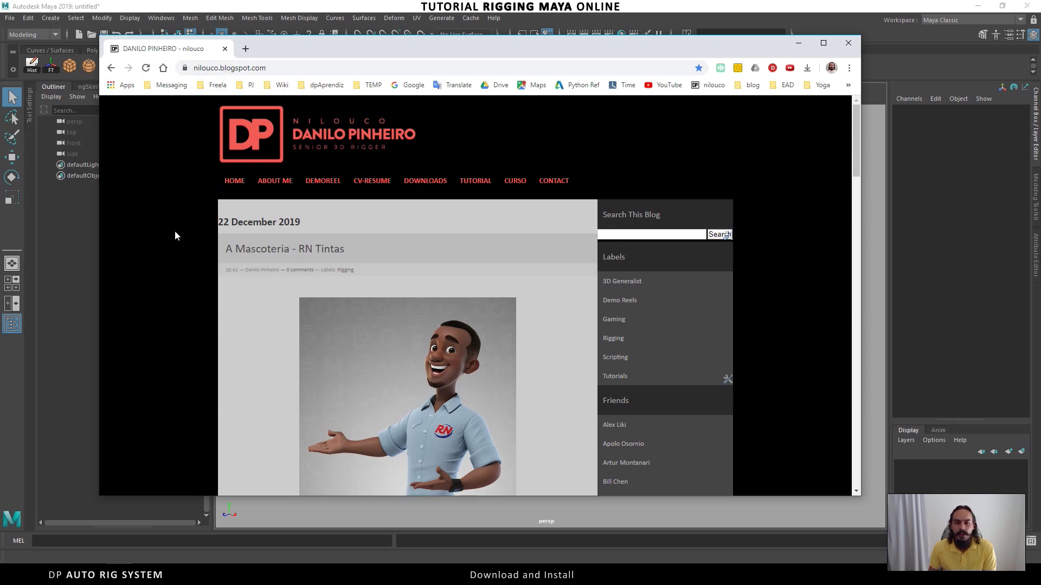
click(426, 183)
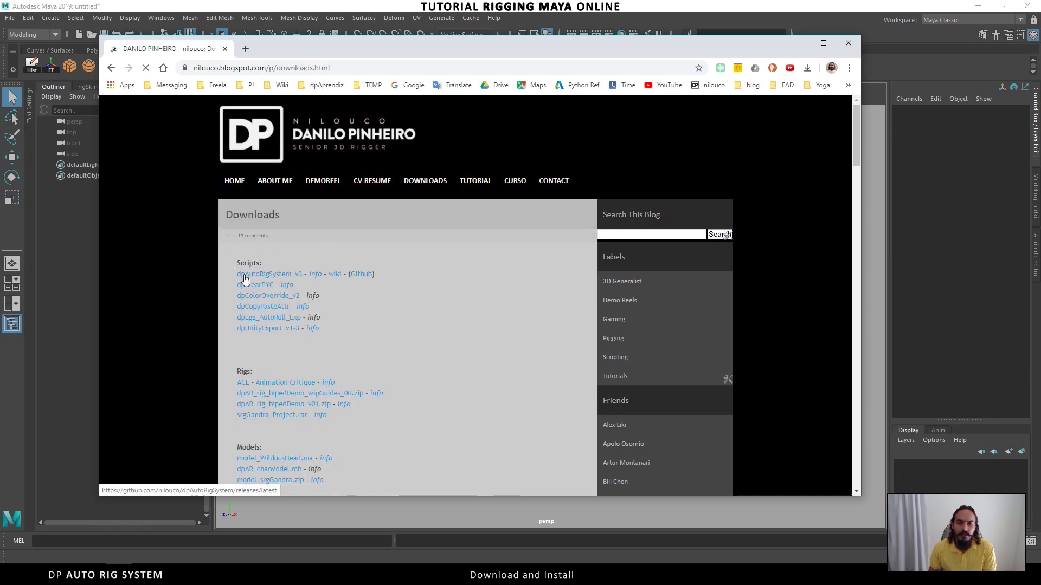
click(289, 276)
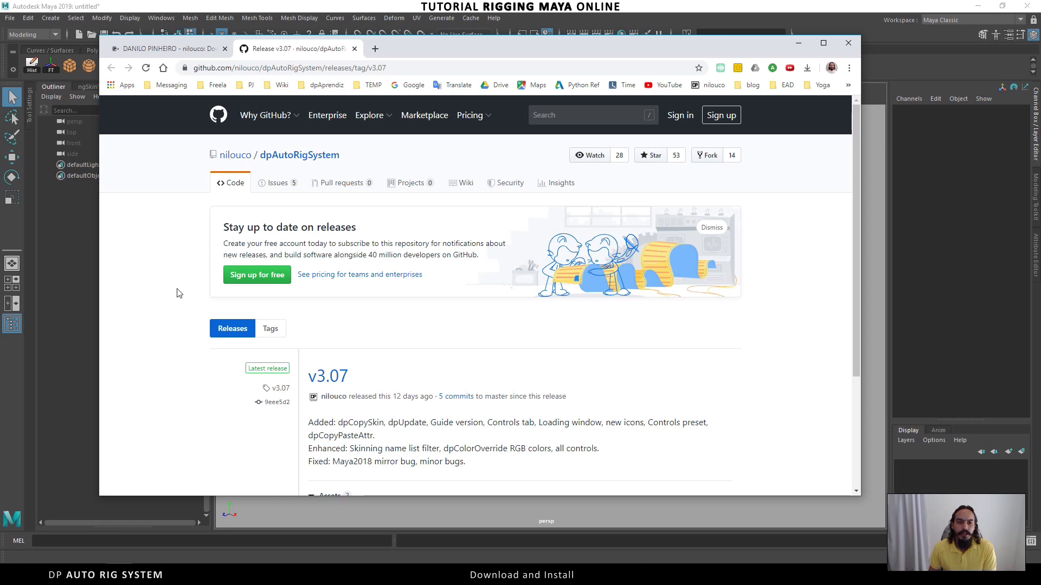
scroll(179, 293, down, 2)
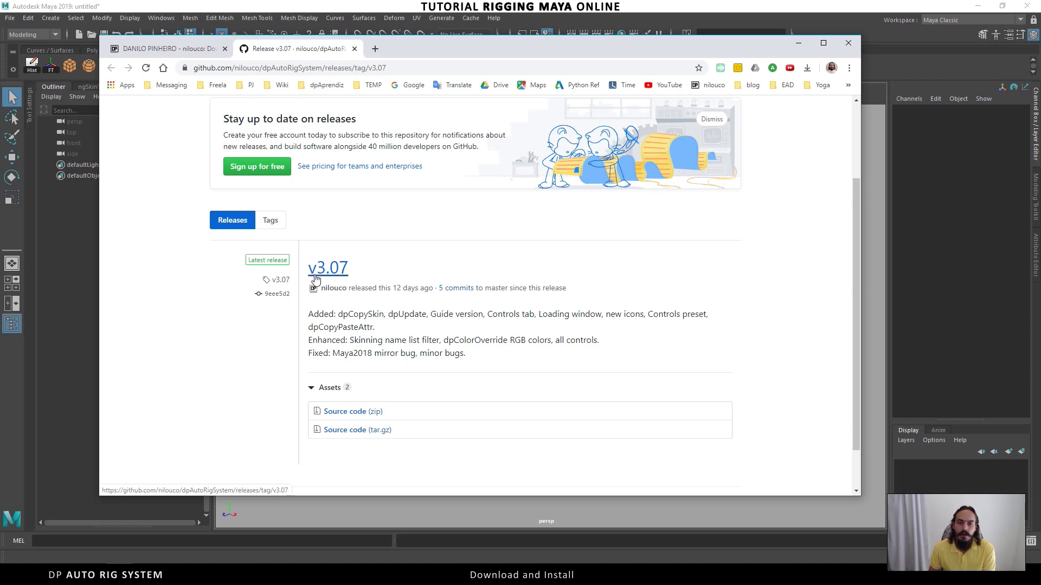
scroll(321, 271, up, 3)
- Return to the blog's Downloads page, open the dpAutoRigSystem Github repository and download it as a ZIP
key(ctrl+shift+Tab)
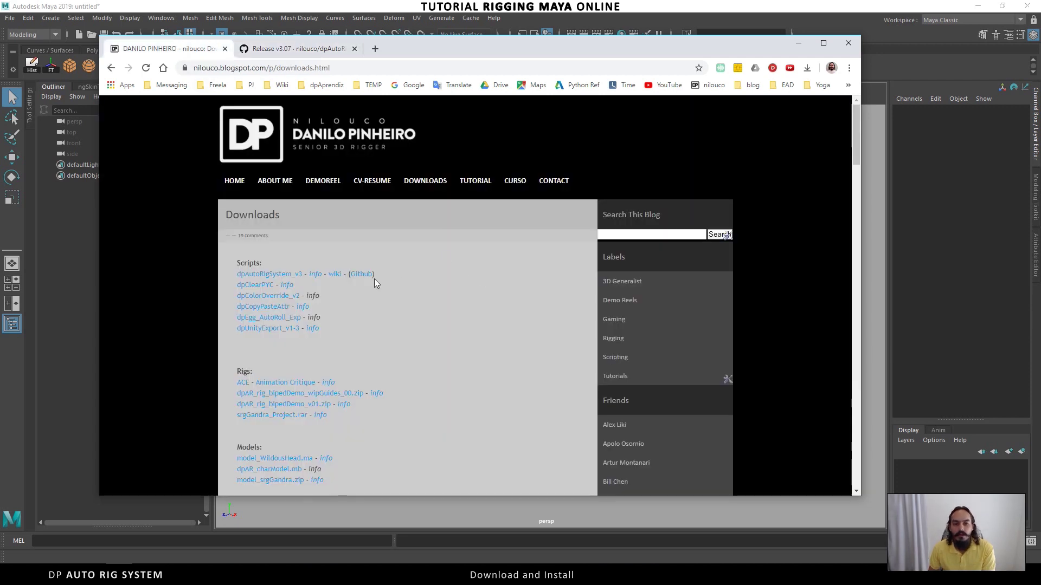
click(360, 275)
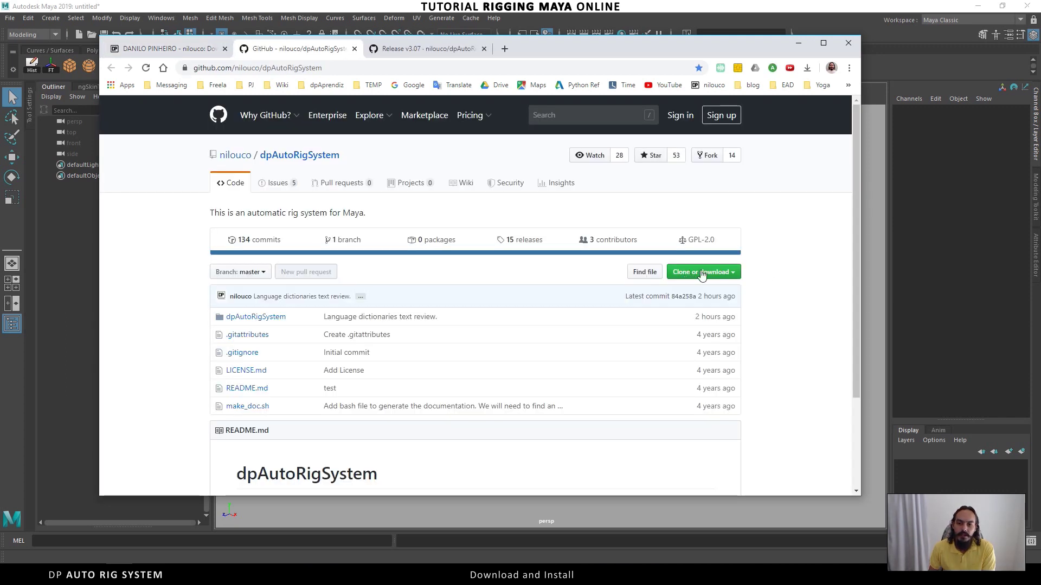
click(731, 274)
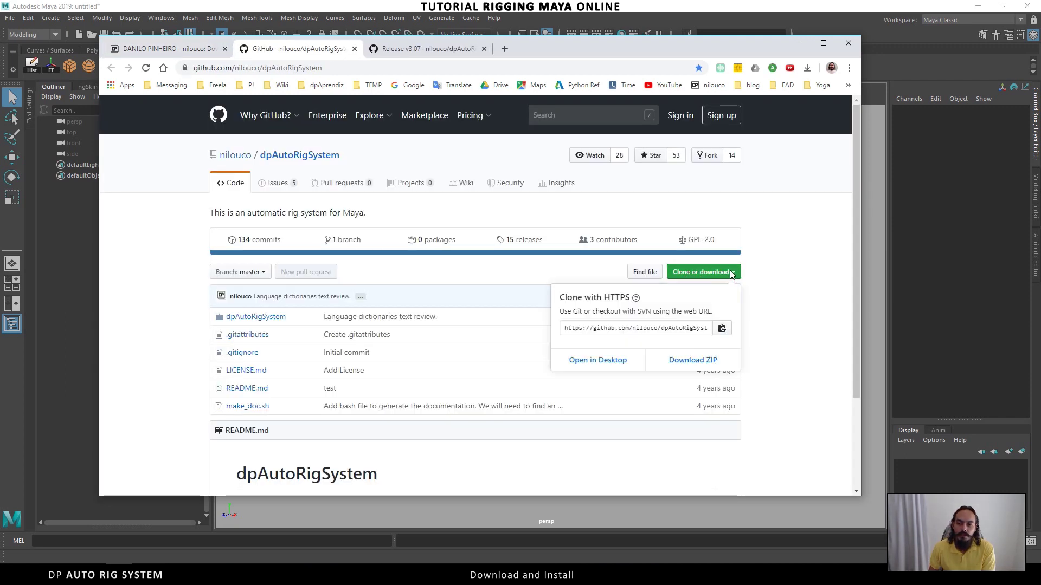
click(691, 362)
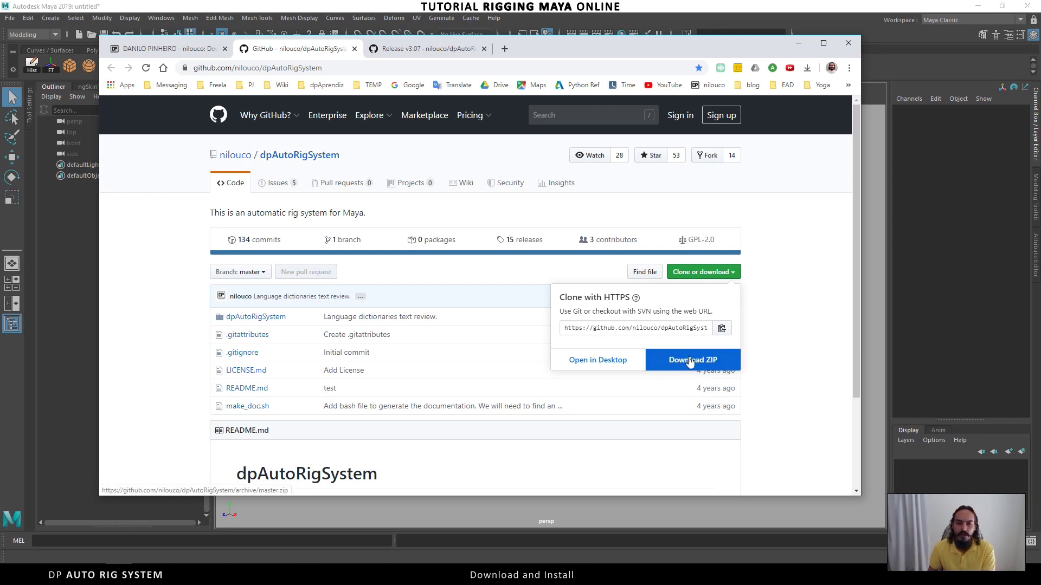
click(690, 362)
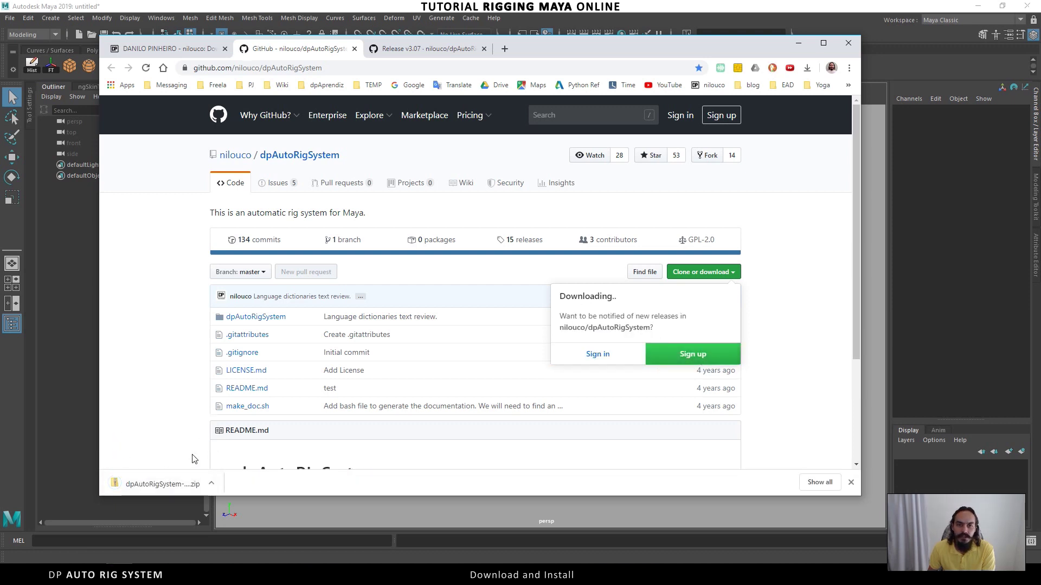
- Switch to File Explorer and copy dpAutoRigSystem-master.zip from the Downloads folder to the Desktop
key(super+e)
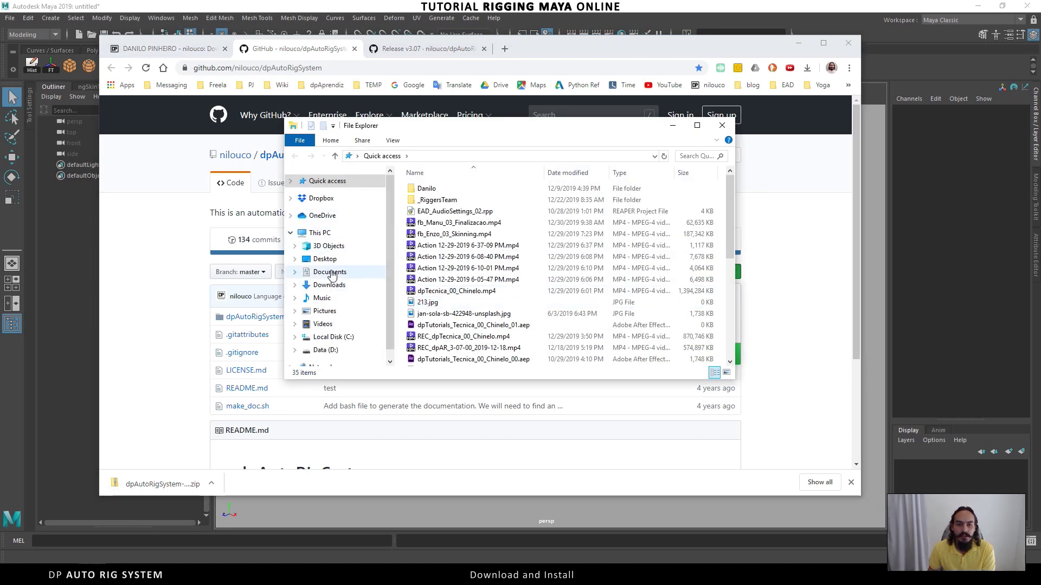
click(328, 272)
click(325, 285)
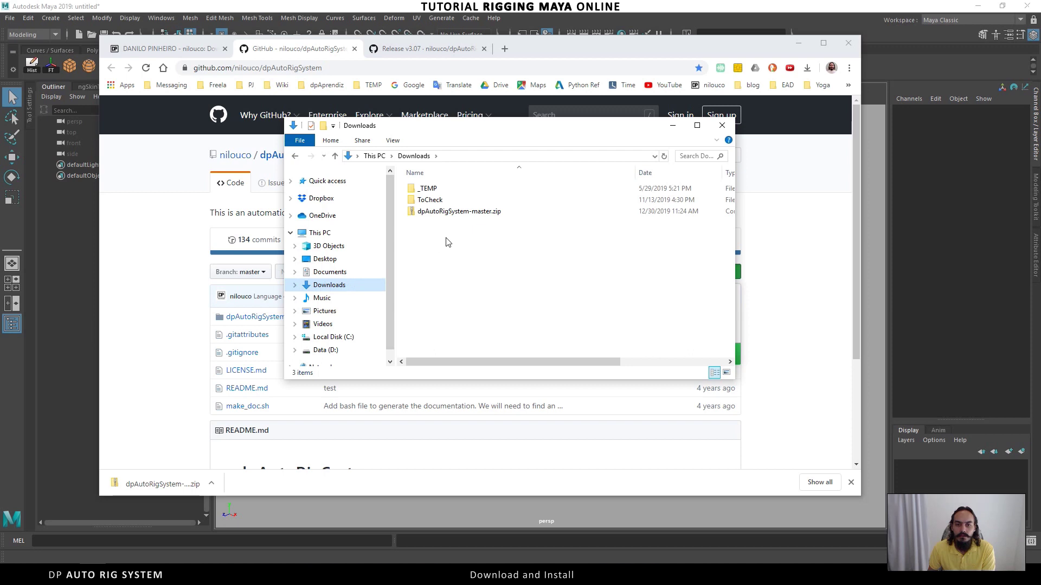
click(444, 211)
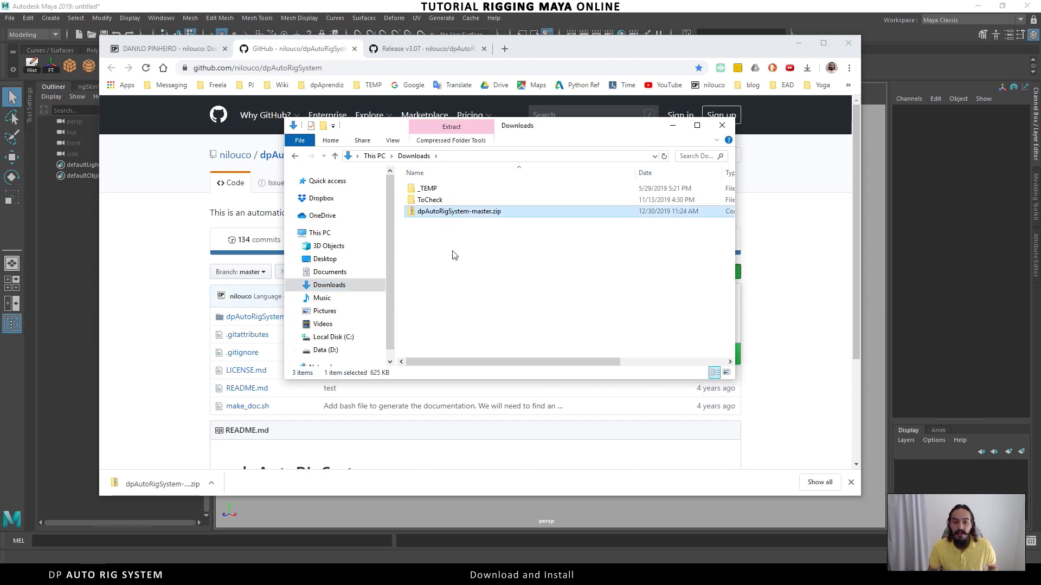
click(325, 259)
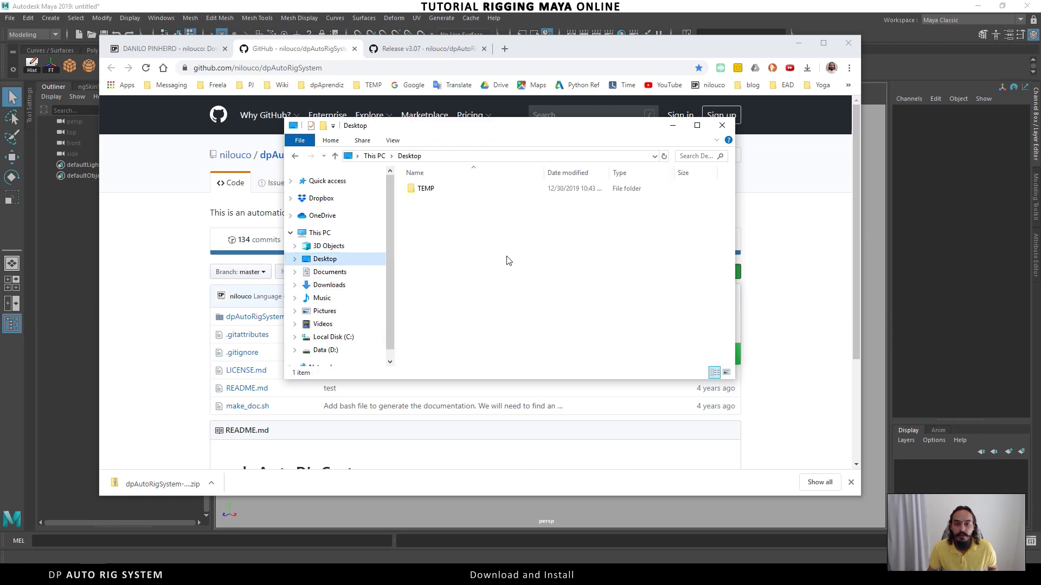
key(ctrl+v)
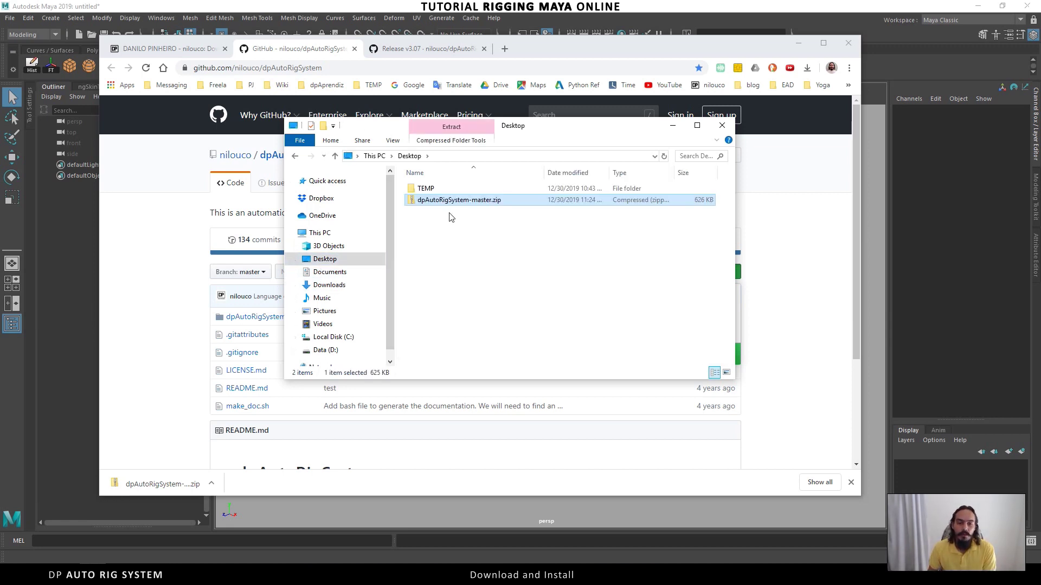
- Extract dpAutoRigSystem-master.zip with 7-Zip directly on the Desktop
right_click(449, 202)
mouse_move(360, 246)
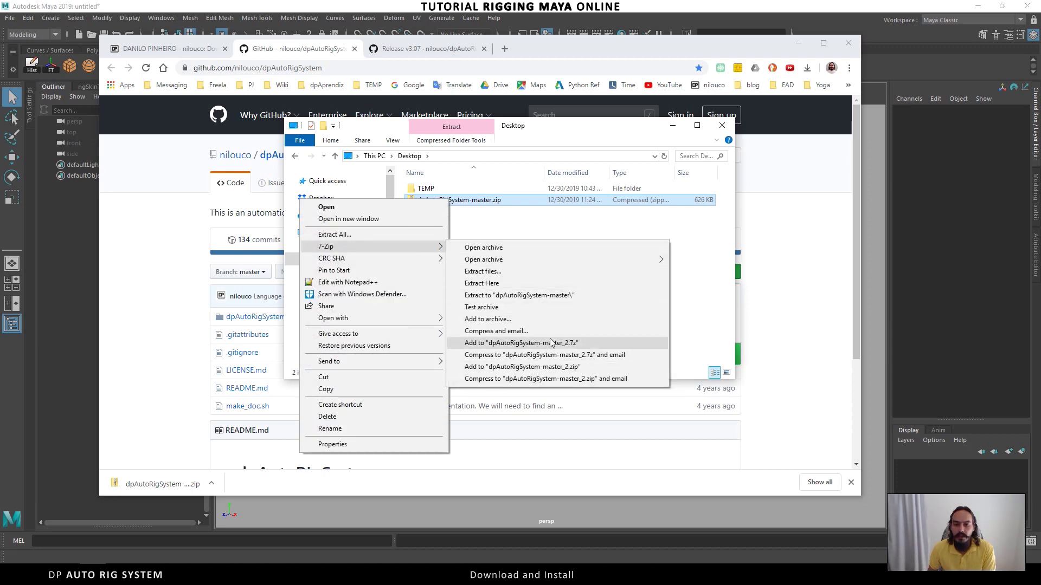
click(546, 288)
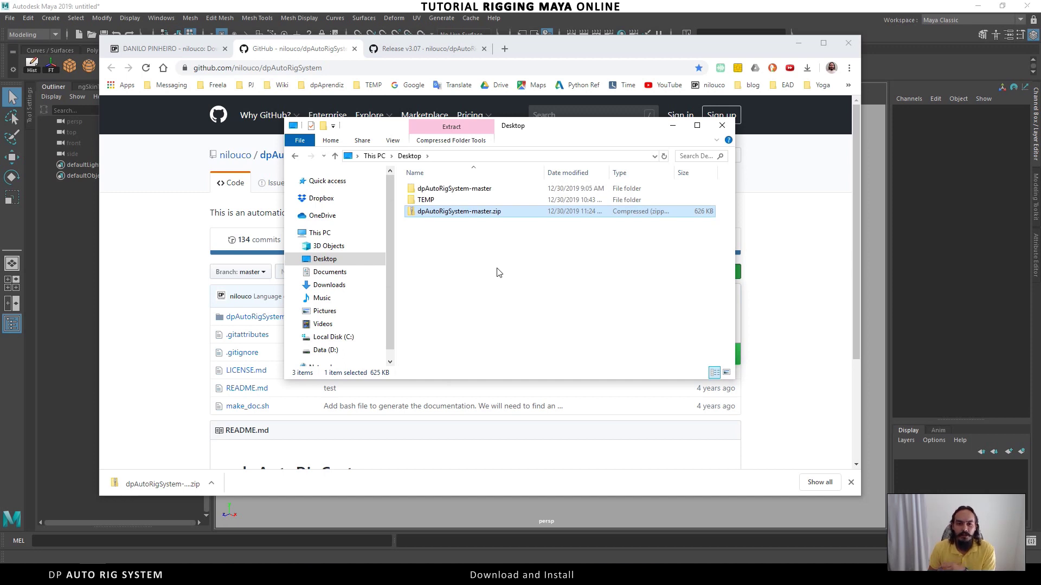
- Copy the dpAutoRigSystem folder from the extracted dpAutoRigSystem-master folder into Documents/maya/scripts
double_click(454, 194)
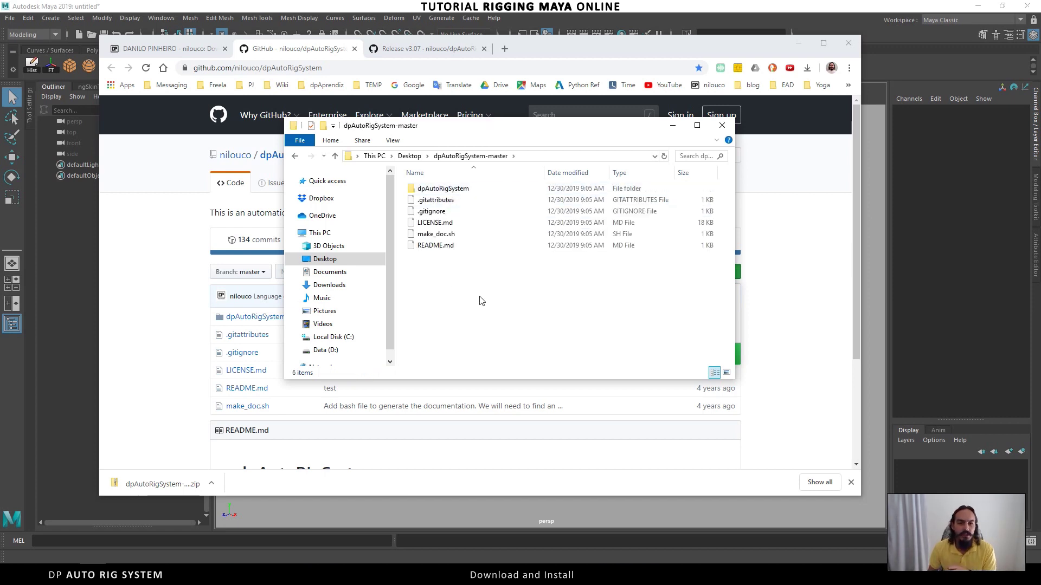
drag(476, 301, 416, 200)
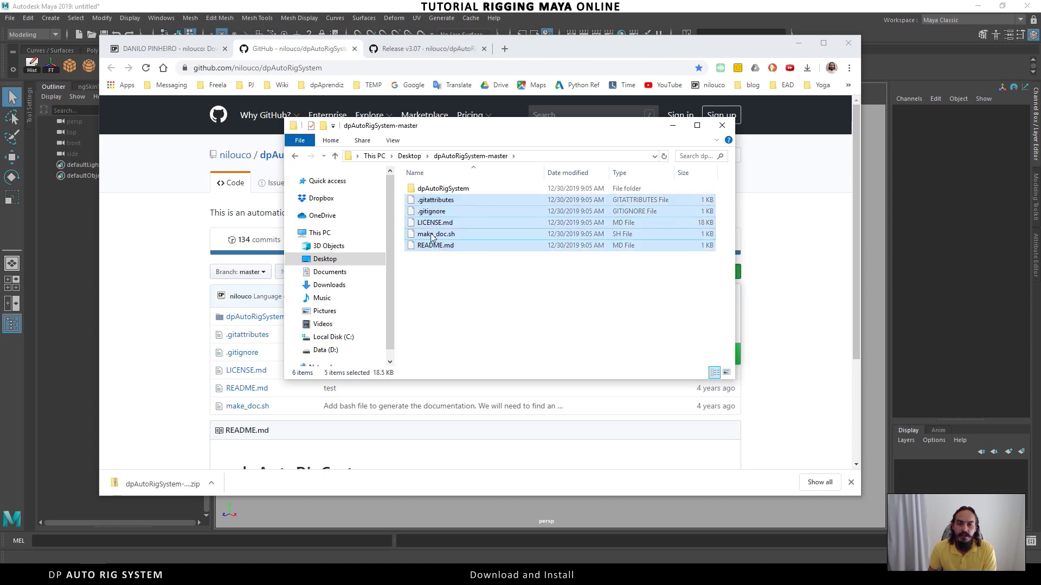
click(441, 285)
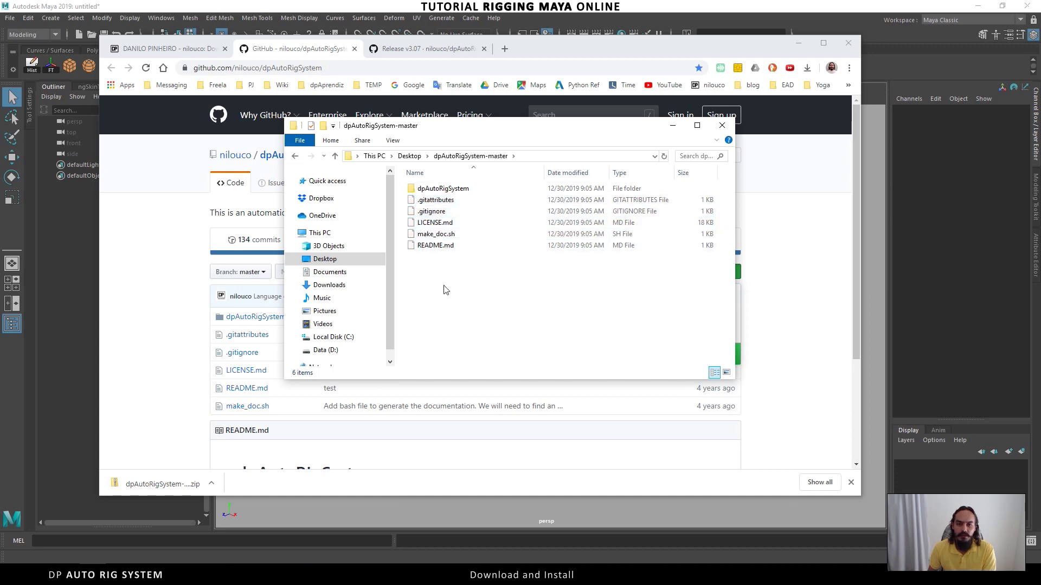
click(460, 191)
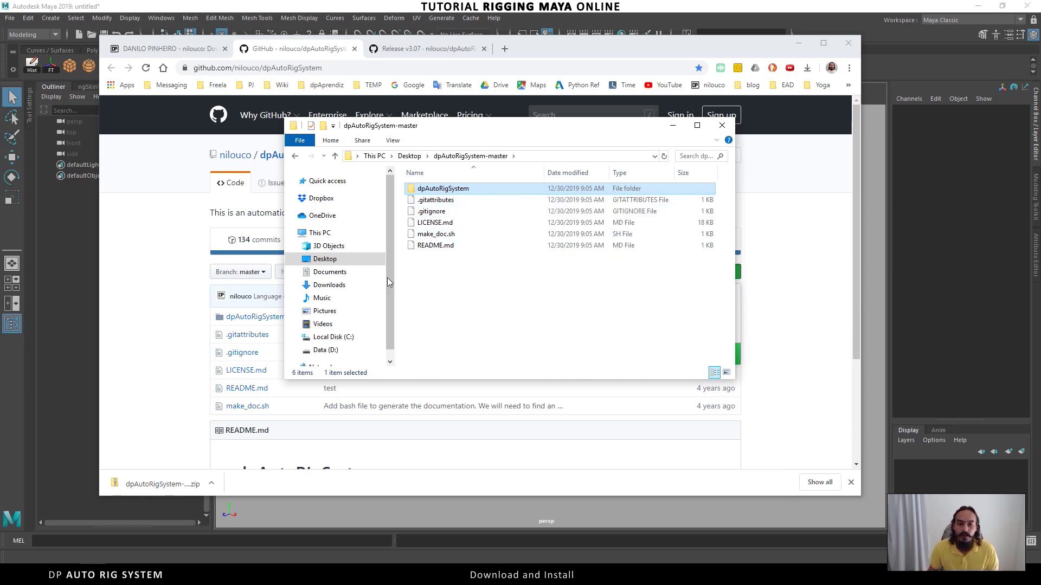
click(337, 275)
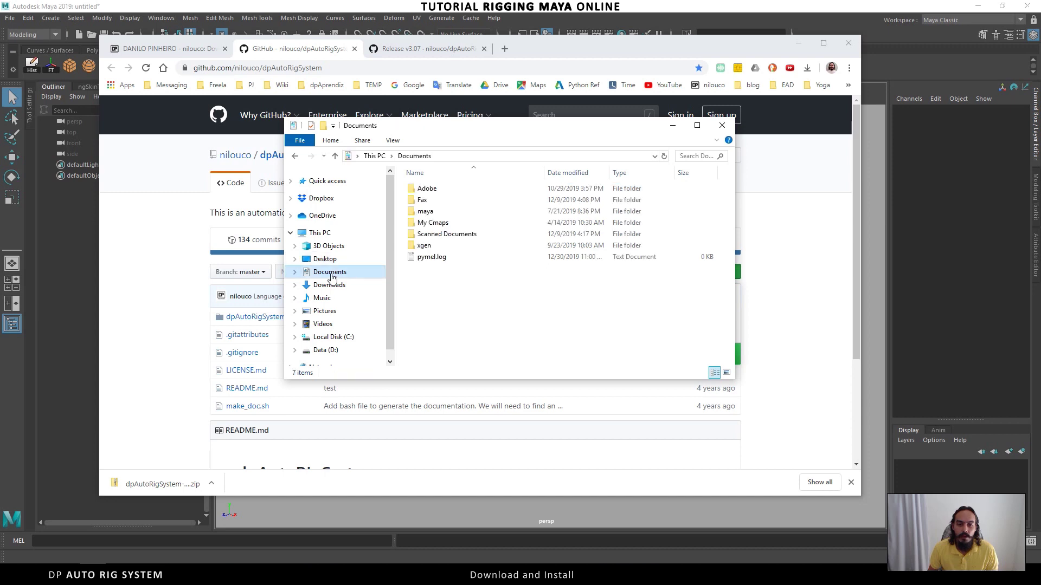
double_click(428, 212)
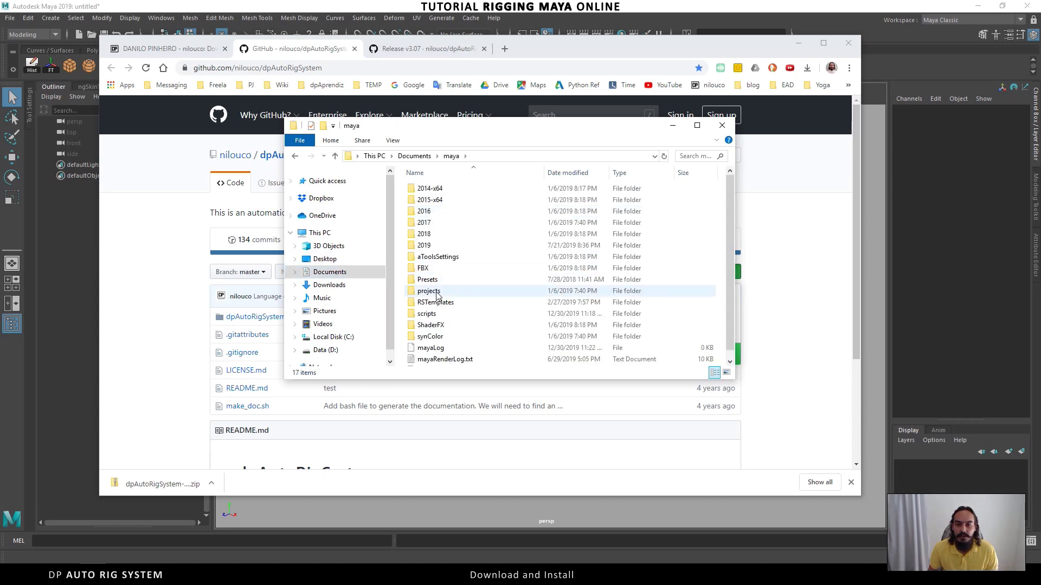
double_click(431, 304)
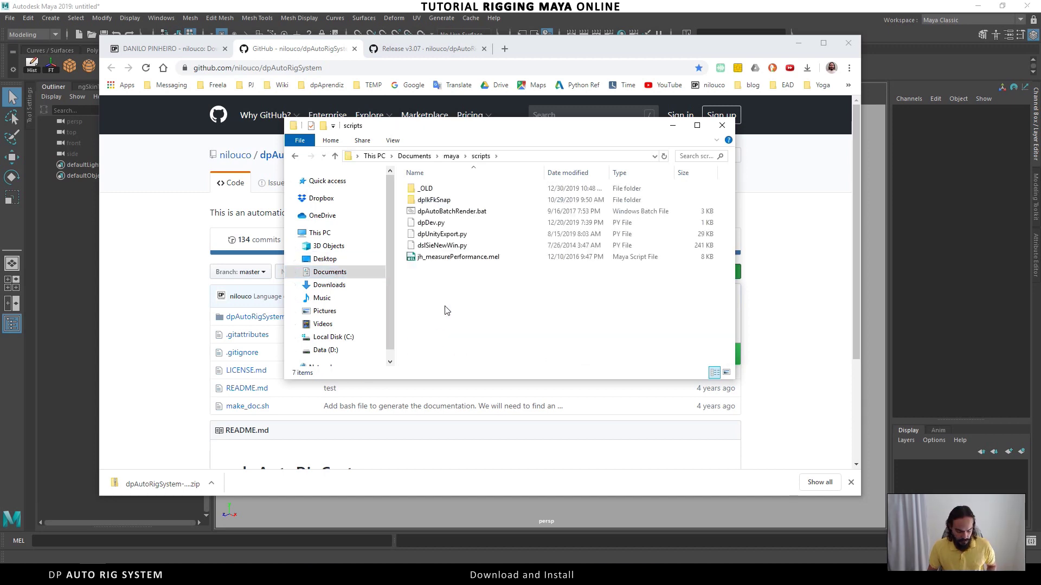
key(ctrl+v)
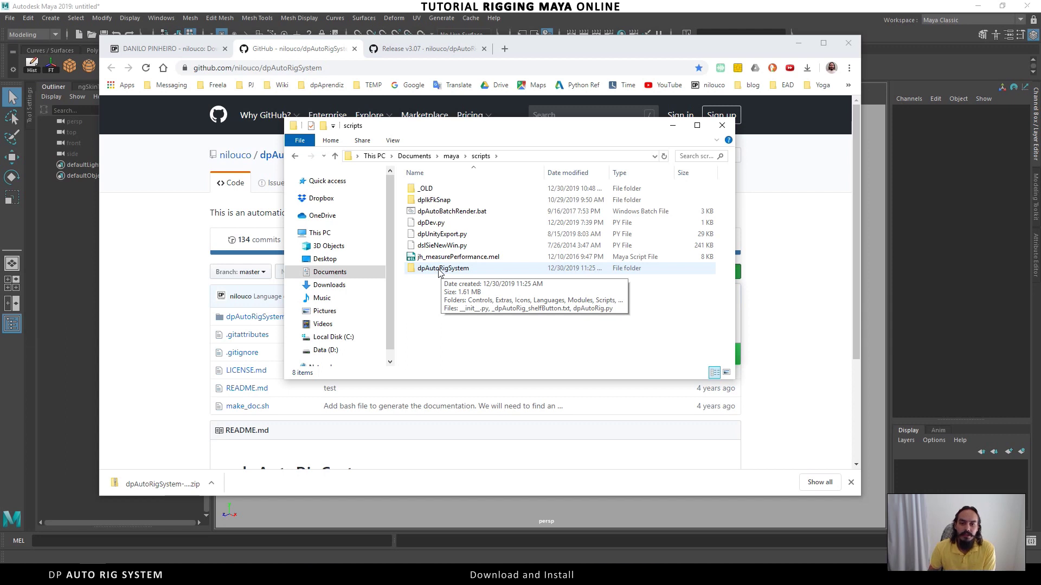
- Open _dpAutoRig_shelfButton.txt from the copied dpAutoRigSystem folder and examine the Windows, MAC and Linux install paths
double_click(436, 269)
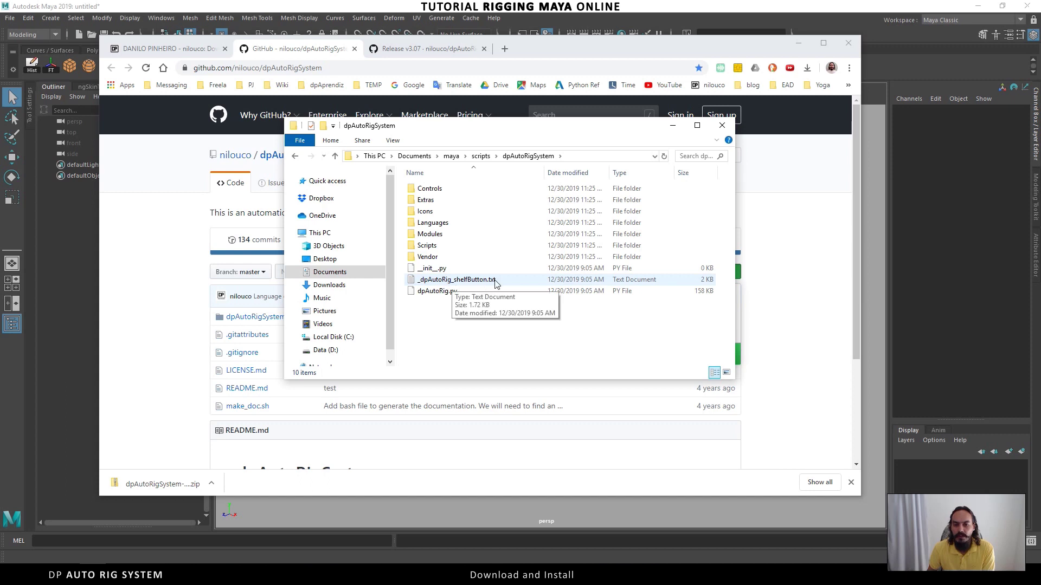
double_click(471, 282)
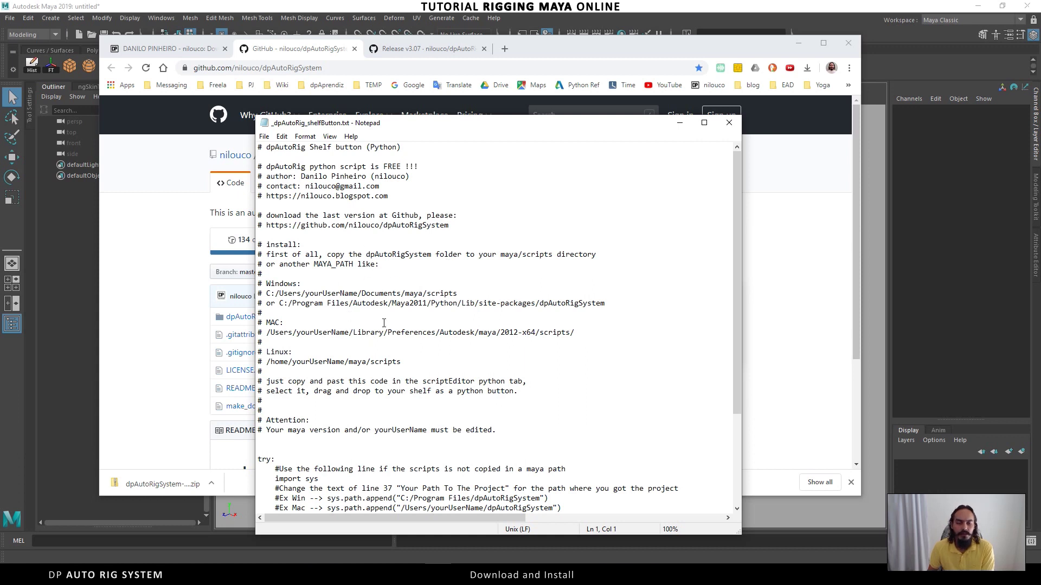
double_click(276, 284)
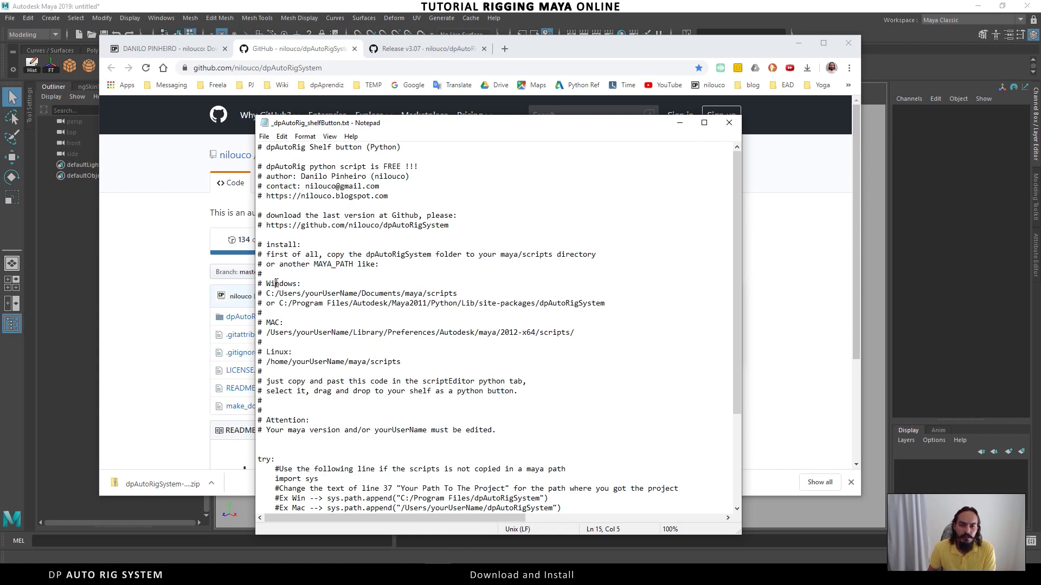
drag(266, 293, 460, 295)
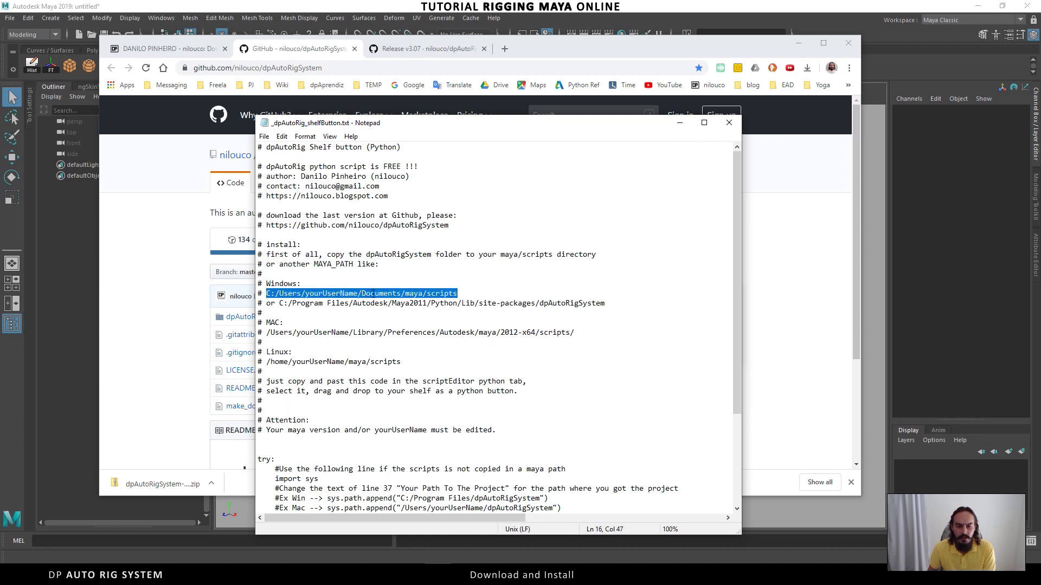
drag(267, 333, 570, 331)
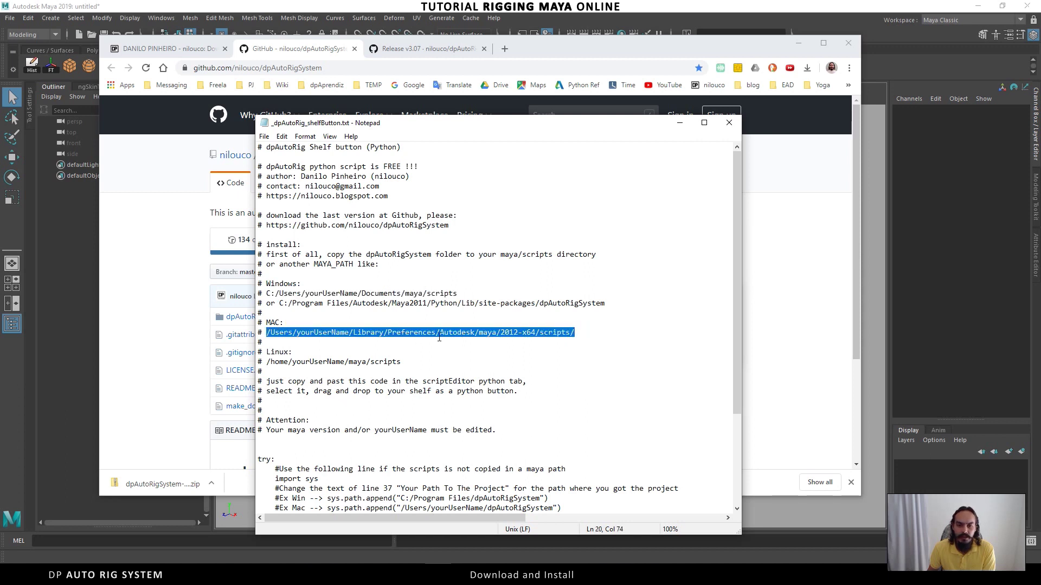
click(461, 331)
drag(266, 361, 414, 363)
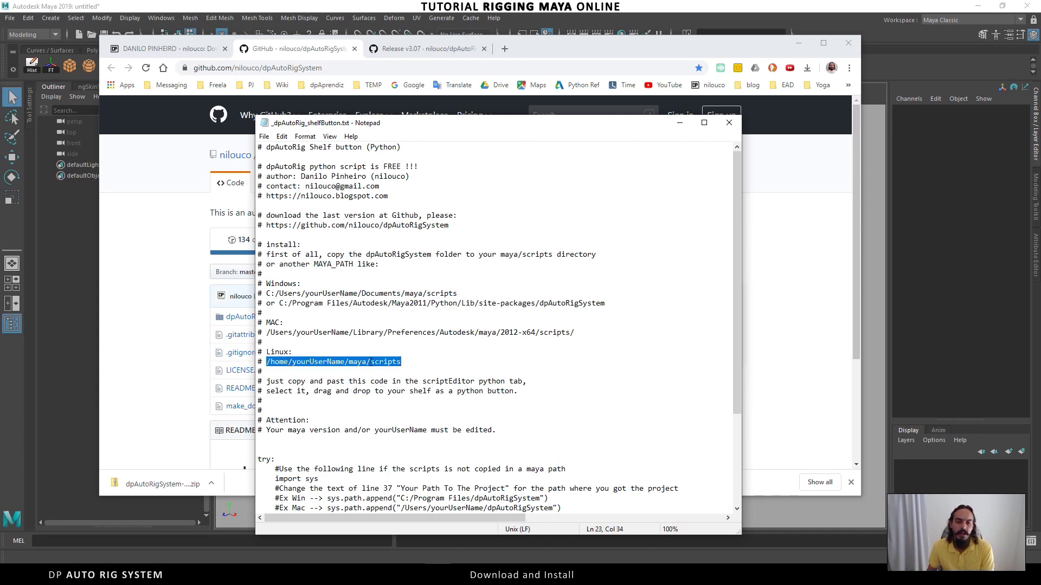
click(413, 356)
- Copy the code lines from "import maya.cmds as cmds" through "autoRigUI = autoRig.DP_AutoRig_UI()" in the text file
scroll(413, 356, down, 4)
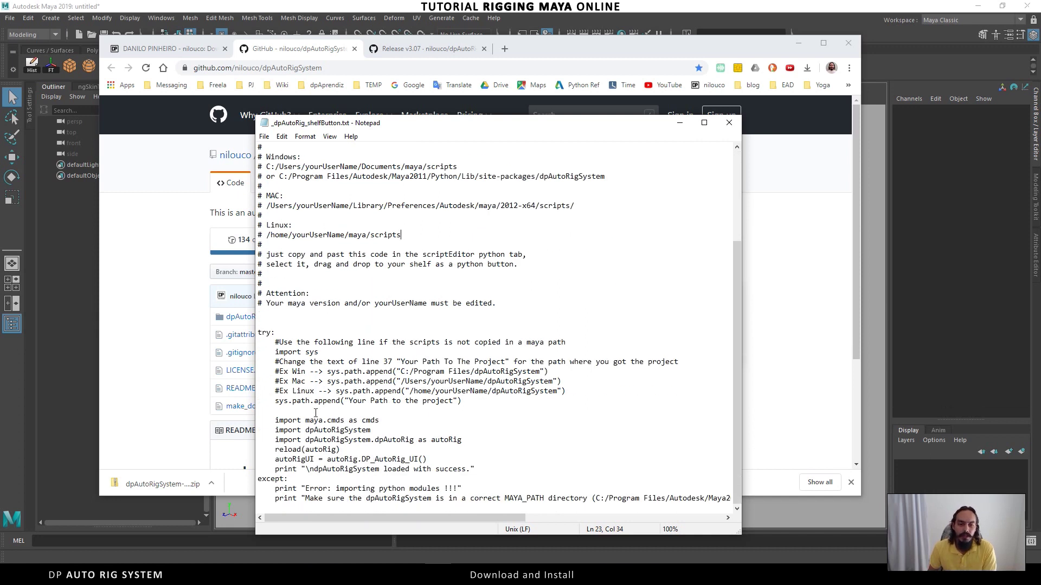
drag(275, 420, 434, 459)
key(ctrl+c)
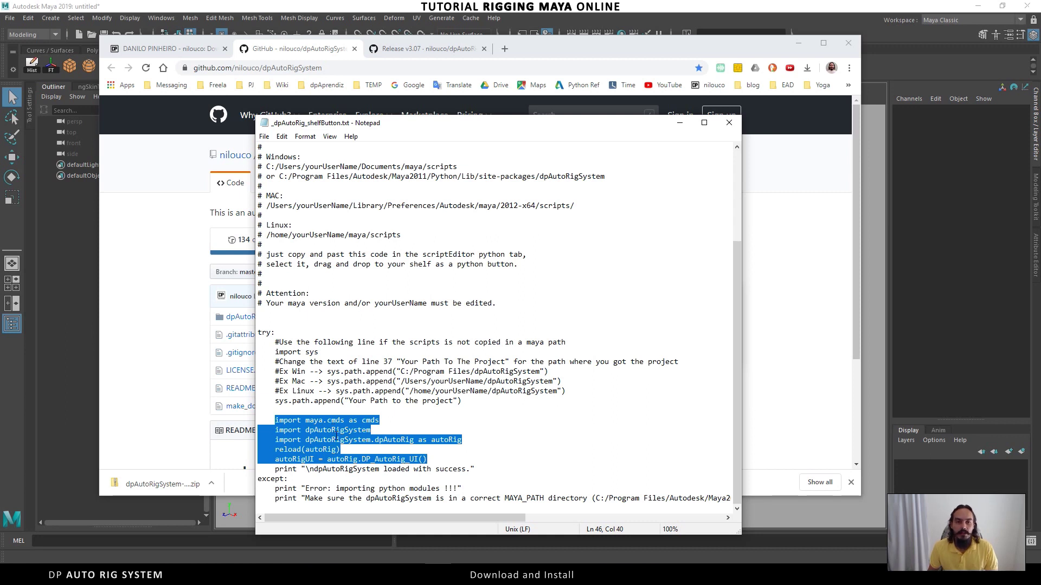
- Switch to Maya, open the Script Editor and show the list of available windows and editors
click(785, 16)
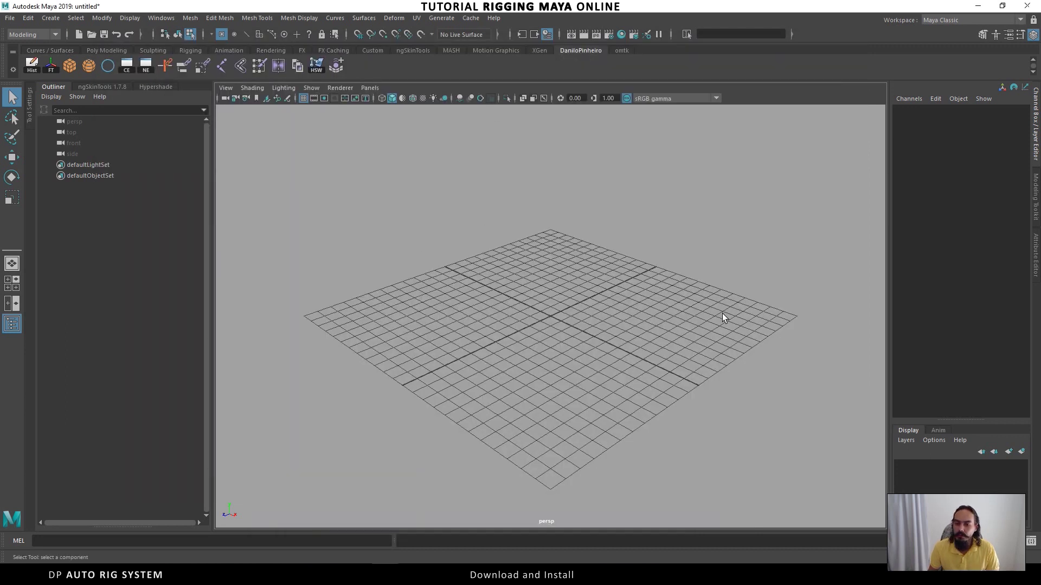
click(1031, 542)
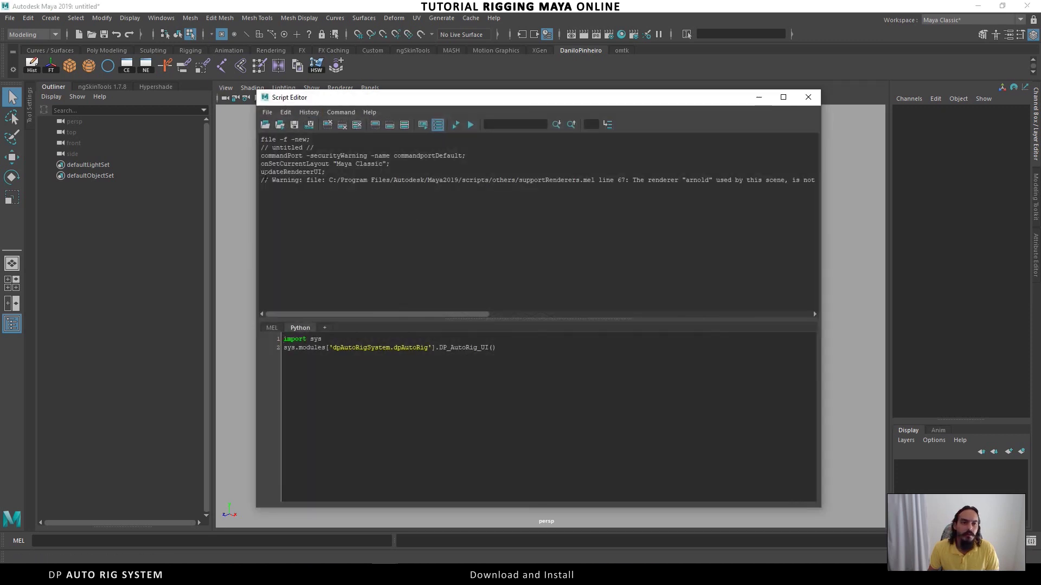
click(153, 20)
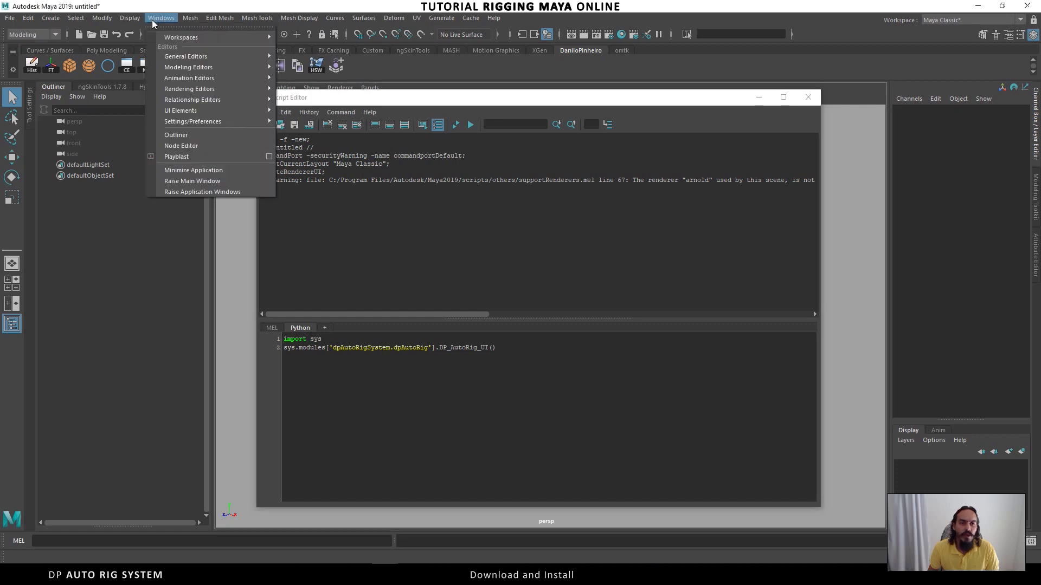
- Add a new Python tab in the Script Editor and paste the copied dpAutoRigSystem launch code into it
mouse_move(193, 58)
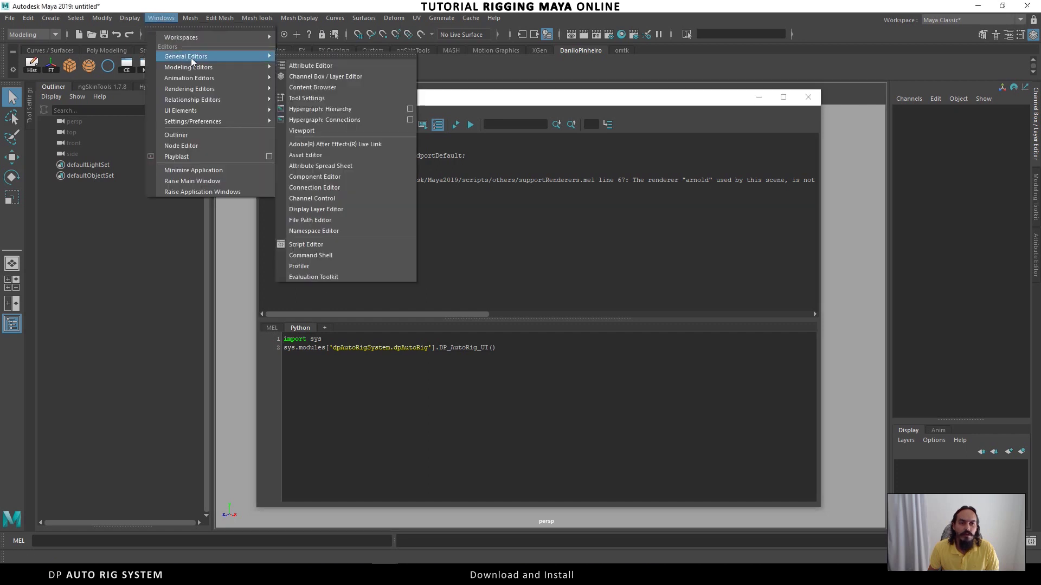
click(322, 246)
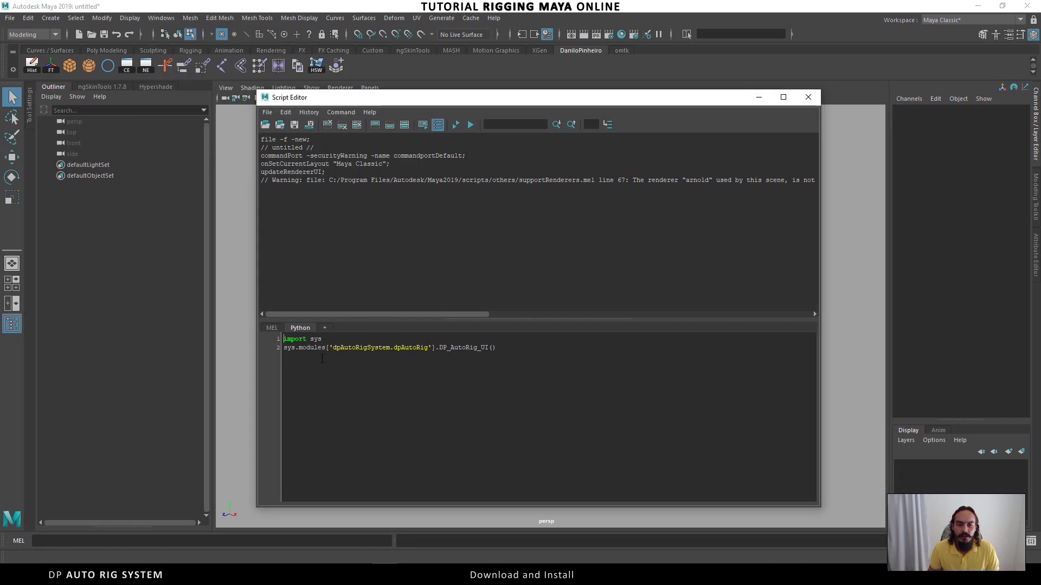
click(325, 328)
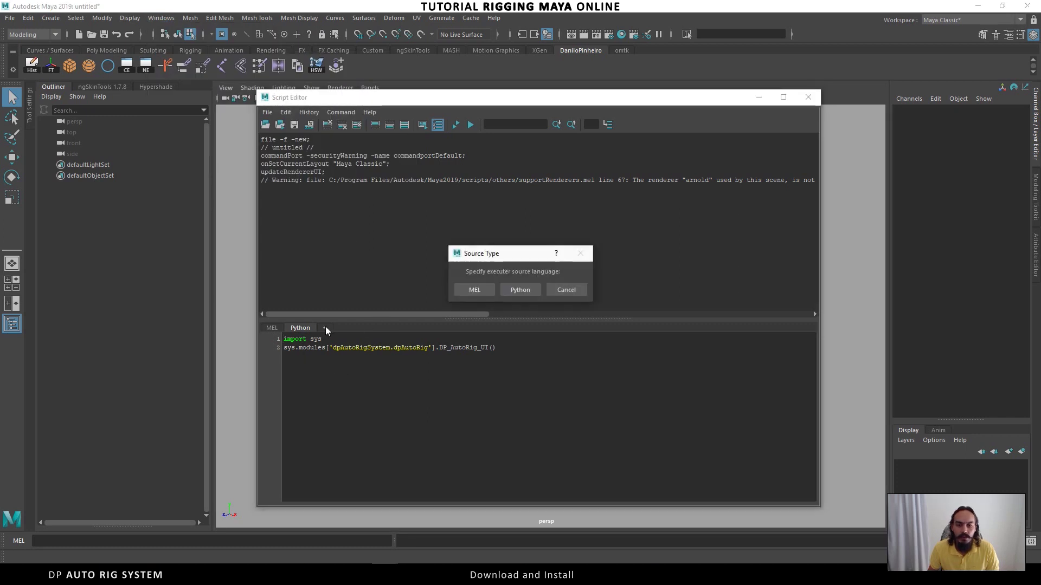
click(520, 290)
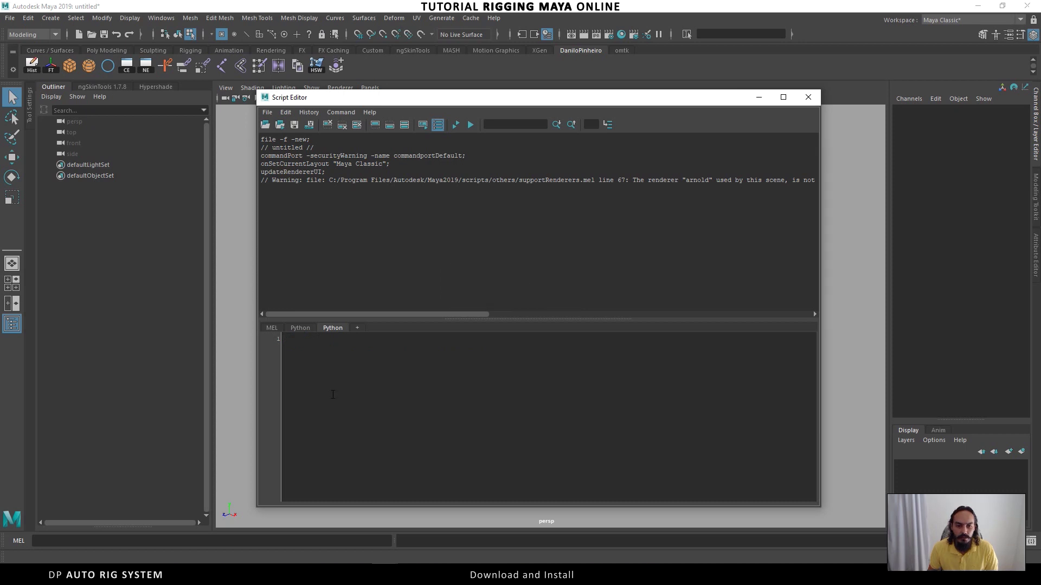
key(ctrl+v)
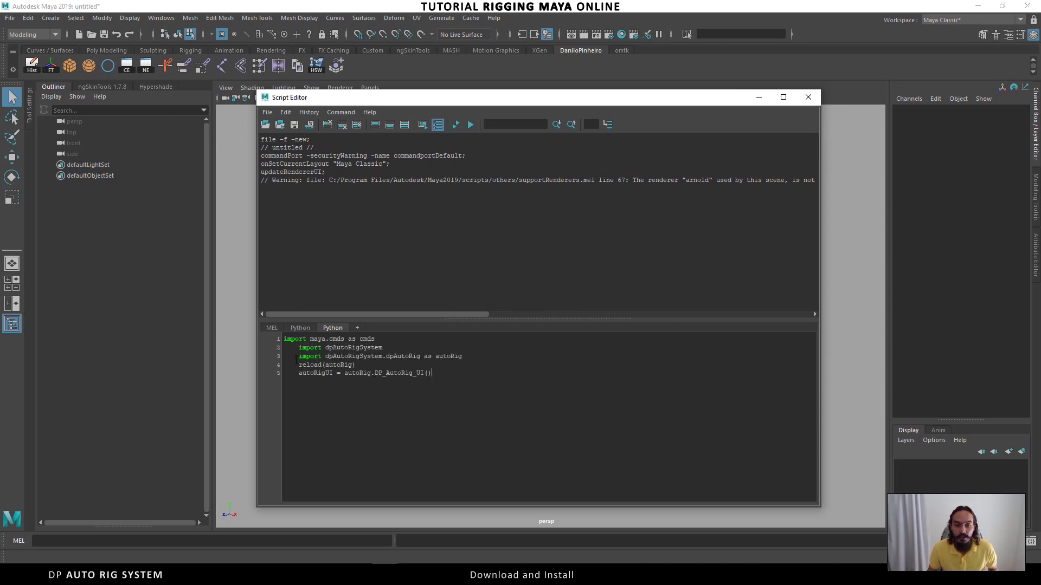
- Remove the leading indentation from lines 2 to 5 of the pasted code, keeping each statement intact
click(299, 347)
key(BackSpace)
key(BackSpace)
key(BackSpace)
key(BackSpace)
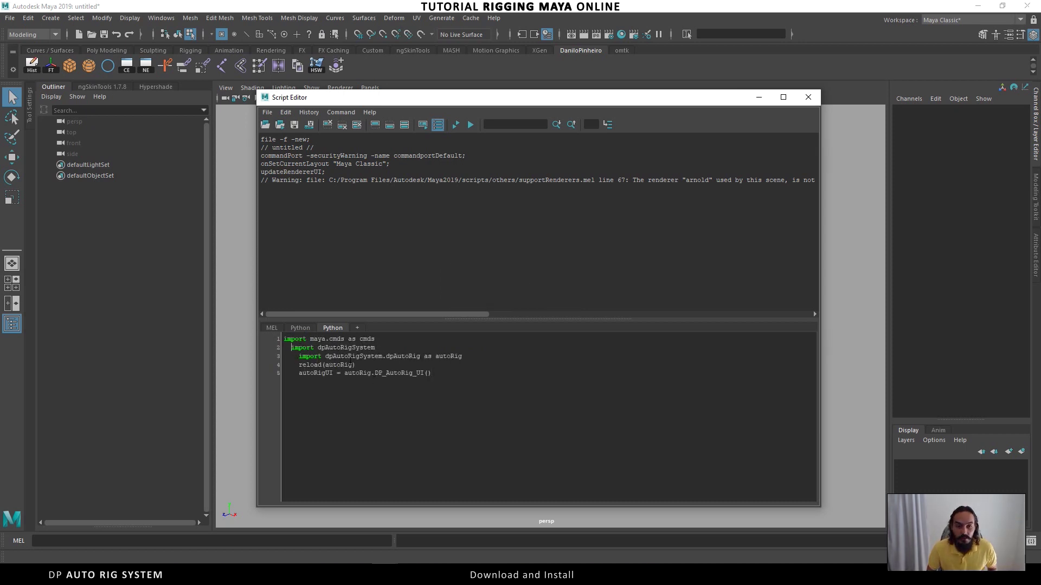
key(Down)
key(Delete)
key(BackSpace)
key(BackSpace)
key(BackSpace)
key(BackSpace)
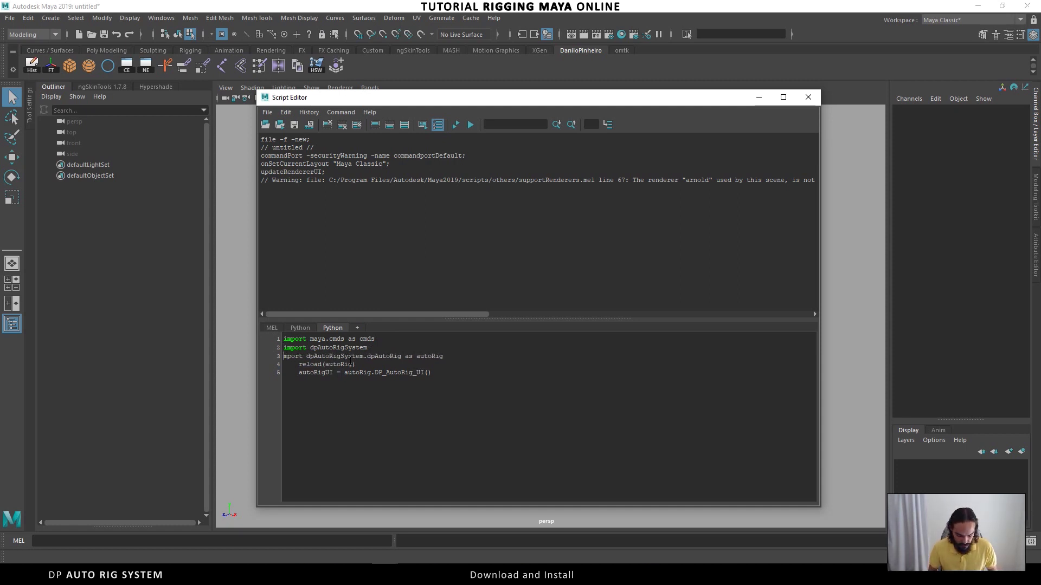
text(i)
key(Down)
key(Home)
key(Delete)
key(Delete)
key(Delete)
key(Delete)
key(Down)
key(Delete)
key(Delete)
key(Delete)
key(Delete)
- Select all five lines of the launch code
key(End)
key(shift+Up)
key(shift+Up)
key(shift+Up)
key(shift+Up)
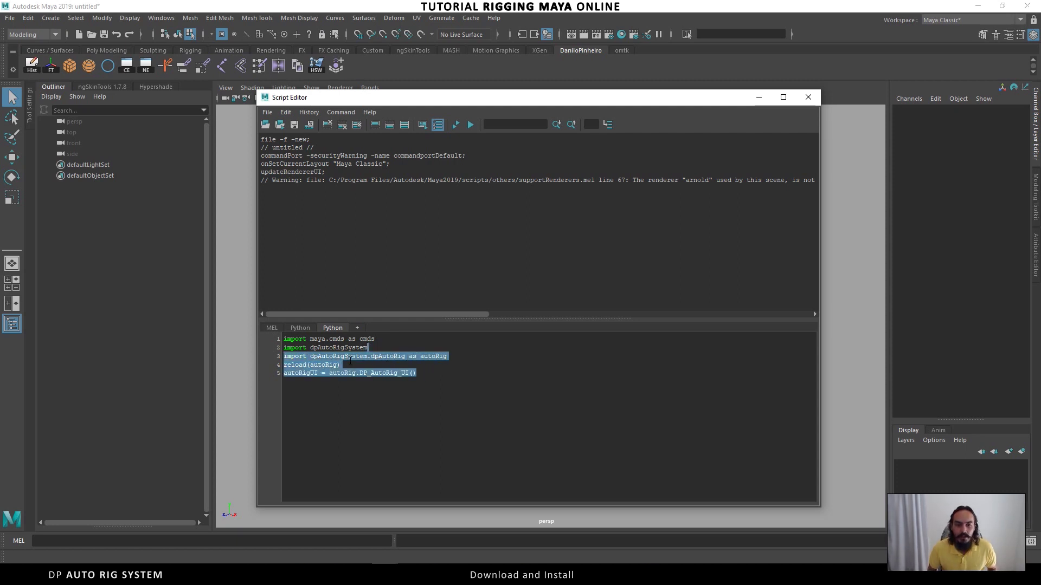
key(shift+Home)
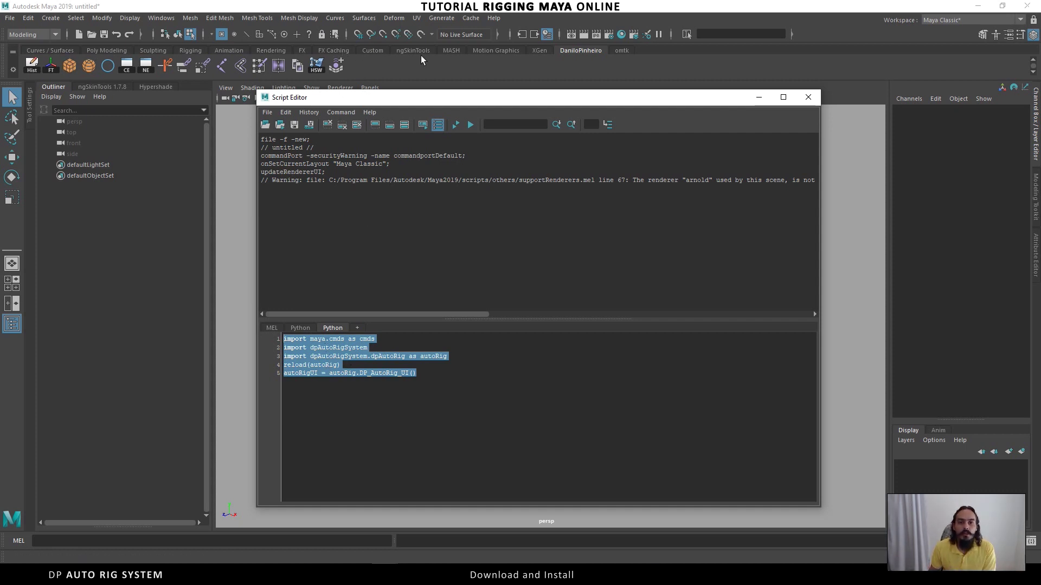
- Create a new shelf named with the author's first name and place the selected launch code on it as a button
click(13, 68)
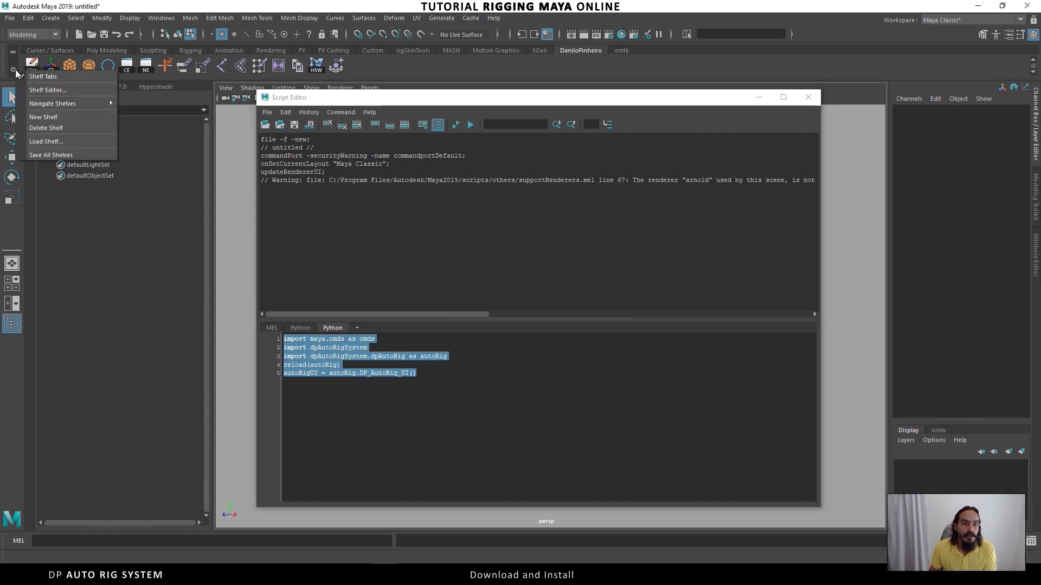
click(74, 118)
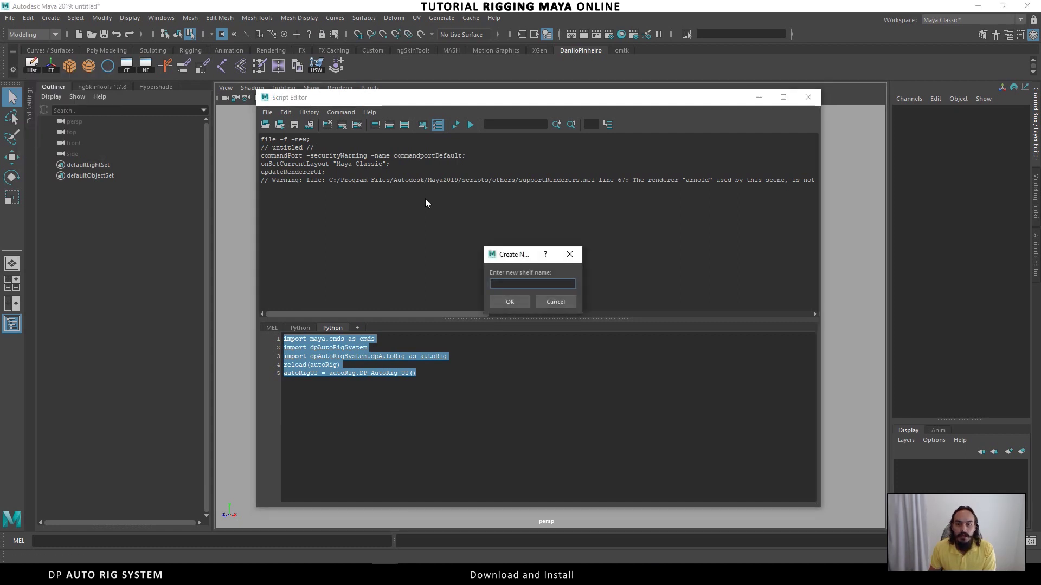
text(Danilo)
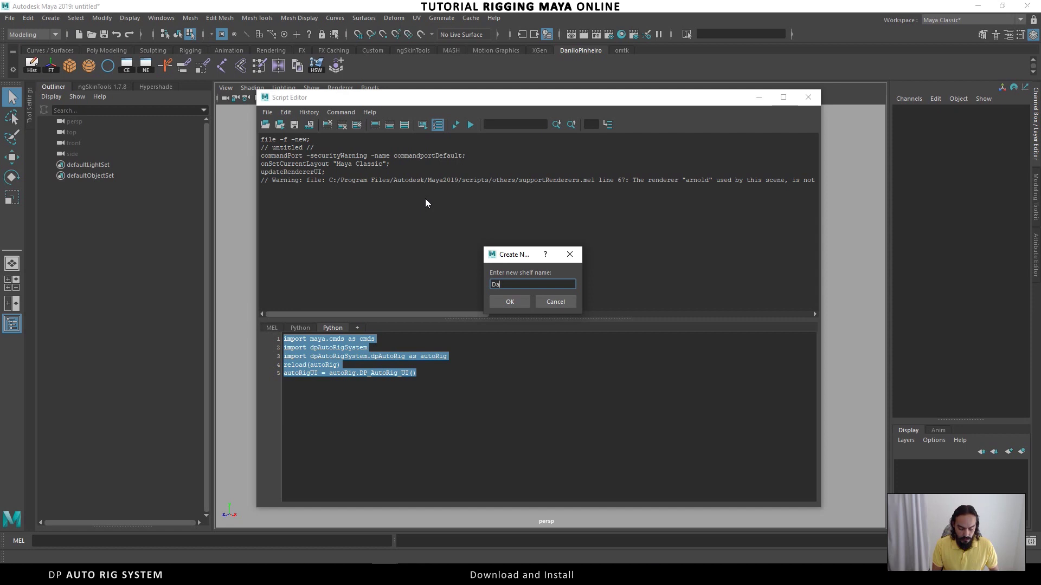
click(506, 301)
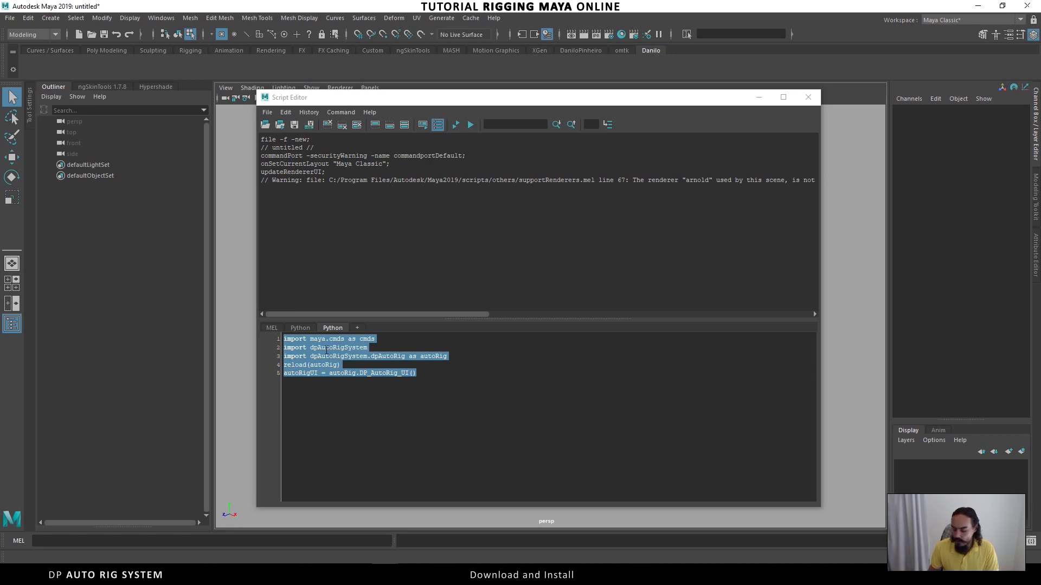
middle_drag(327, 351, 324, 354)
middle_drag(156, 135, 111, 67)
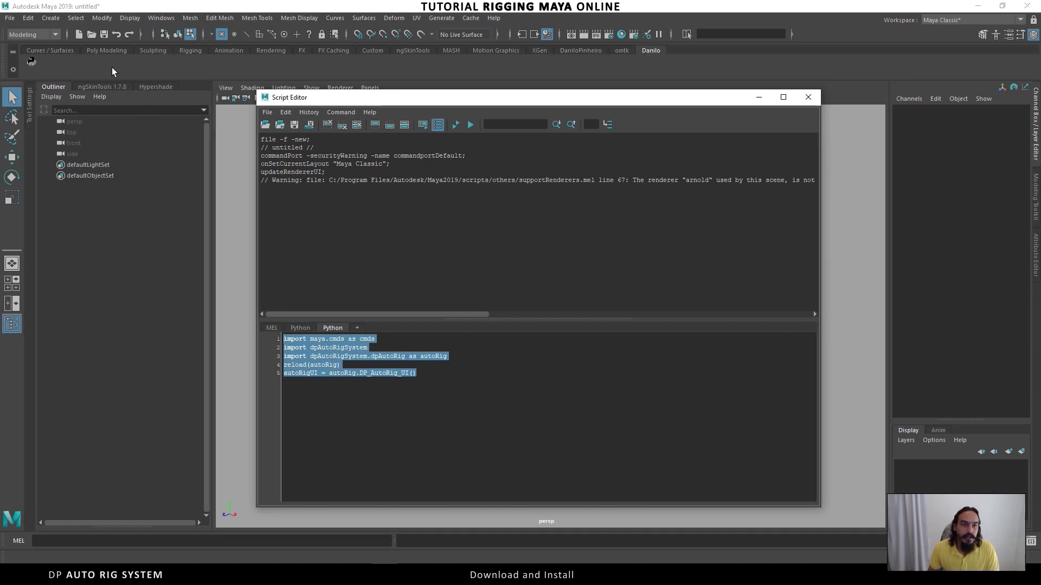
- Set the new shelf button's icon to dp_AR.png from Documents/maya/scripts/dpAutoRigSystem/Icons
right_click(30, 64)
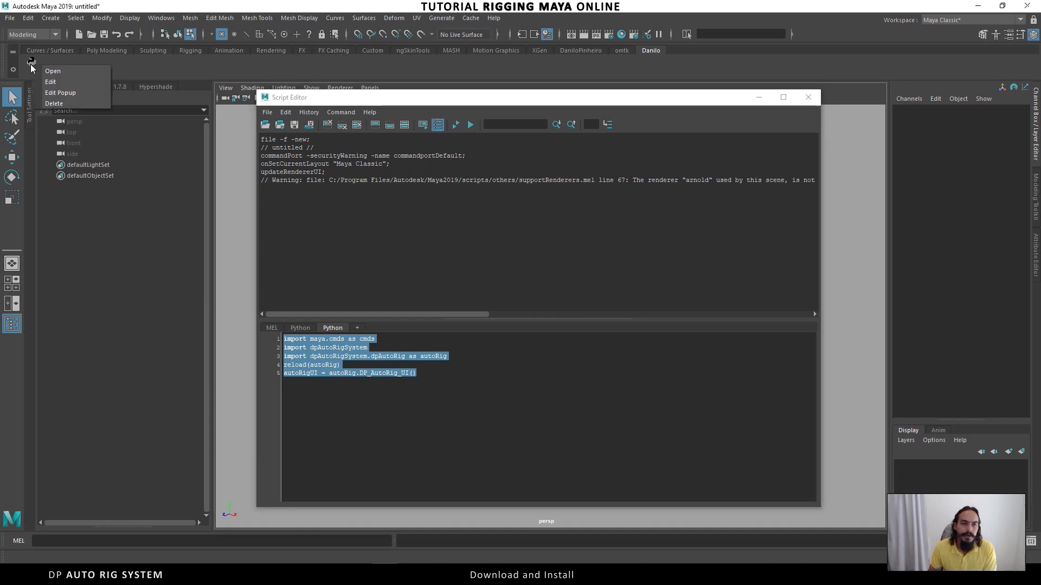
click(53, 82)
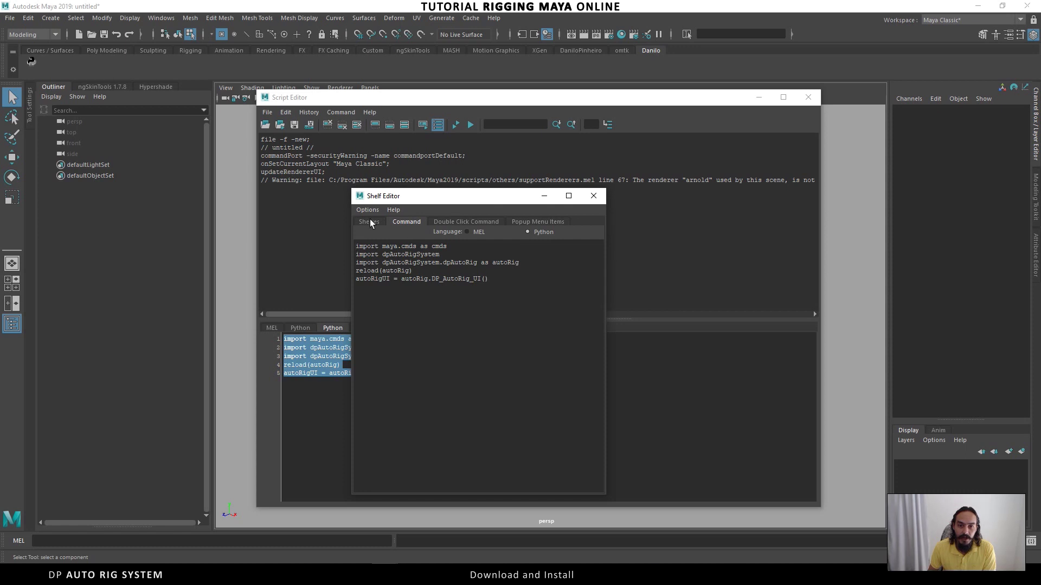
click(369, 222)
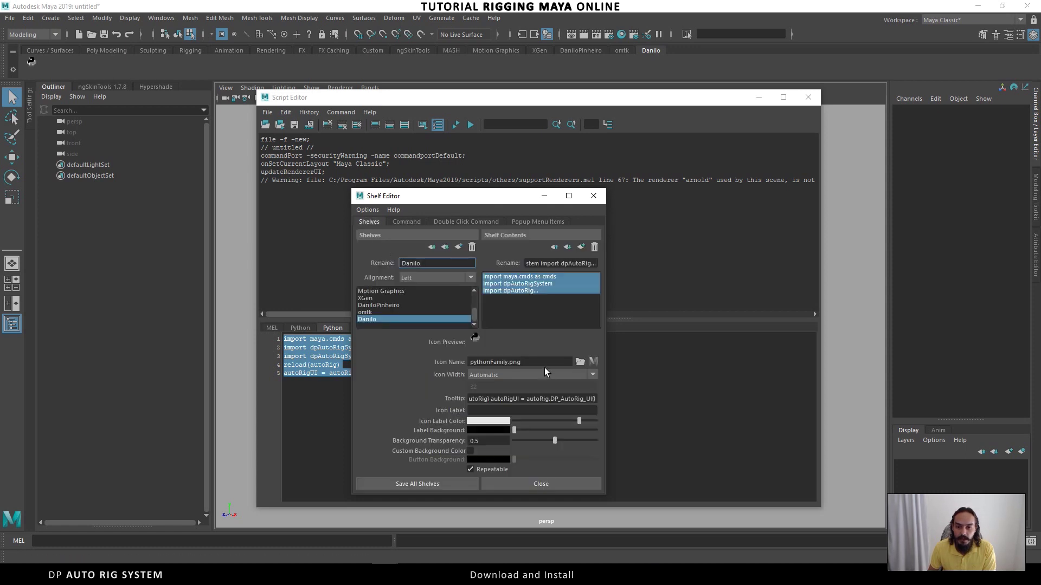
click(580, 361)
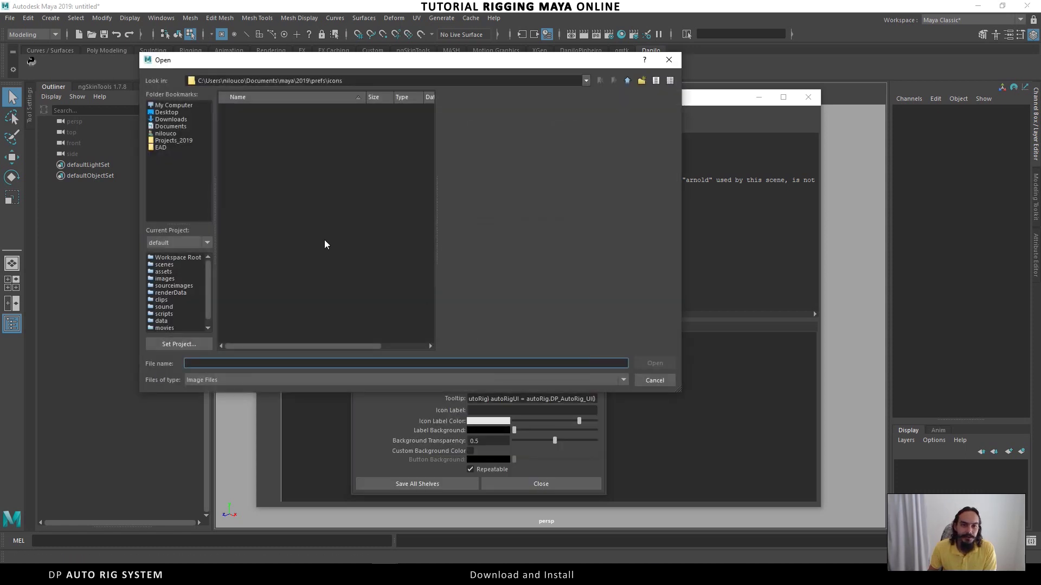
click(172, 126)
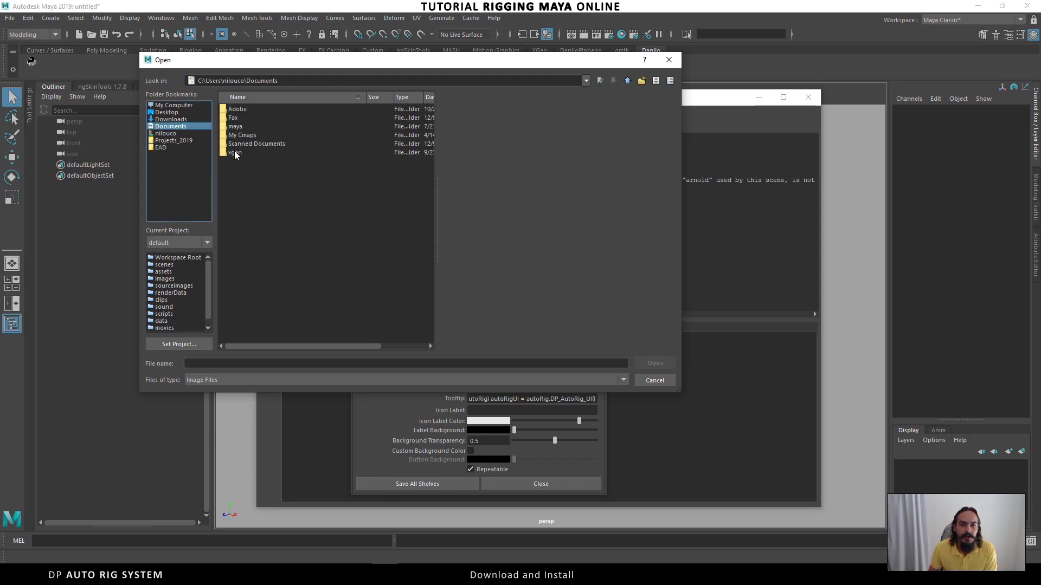
double_click(239, 127)
click(242, 205)
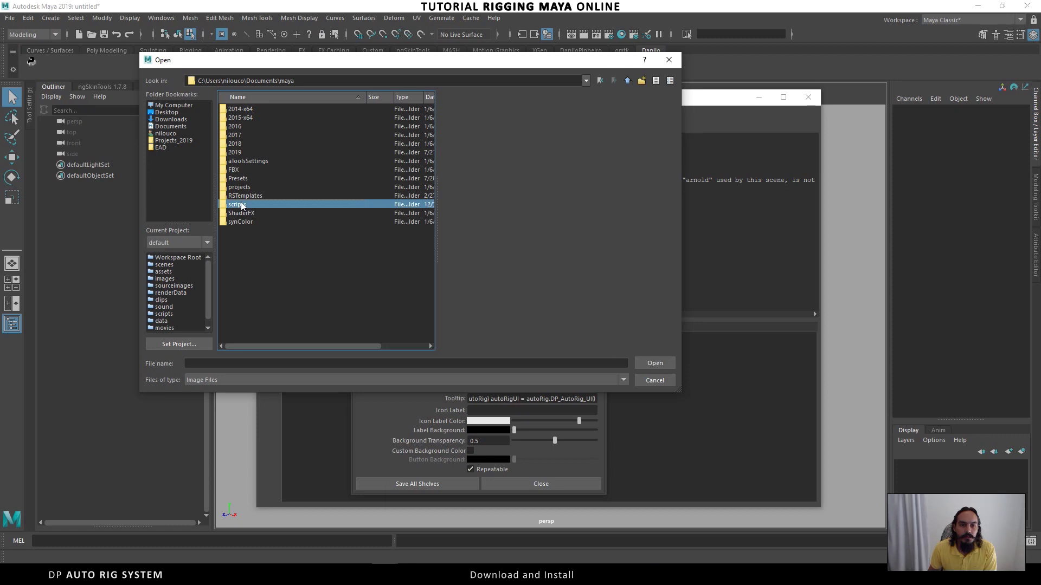
double_click(242, 206)
double_click(251, 118)
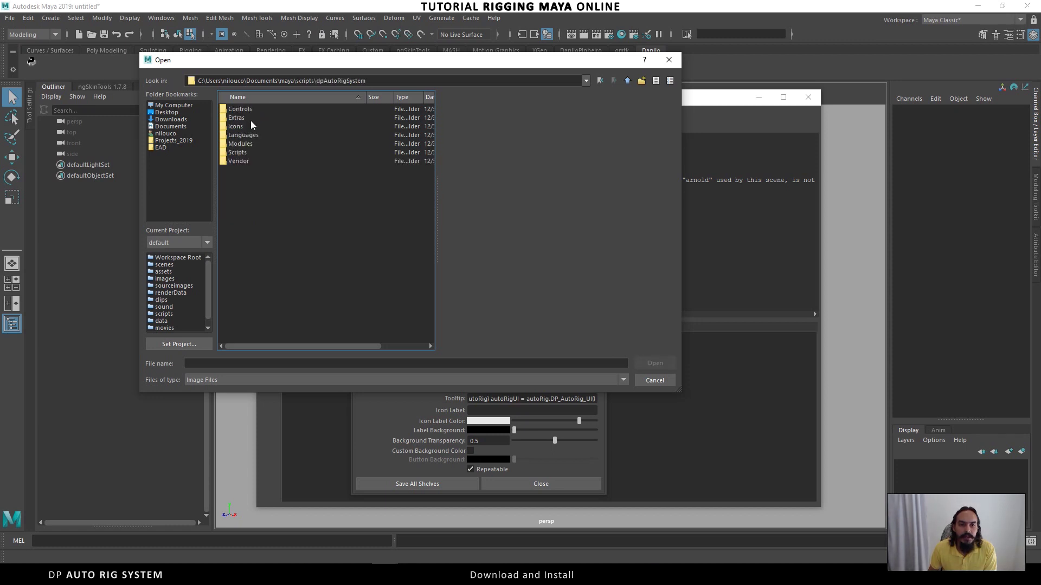
double_click(251, 126)
click(253, 118)
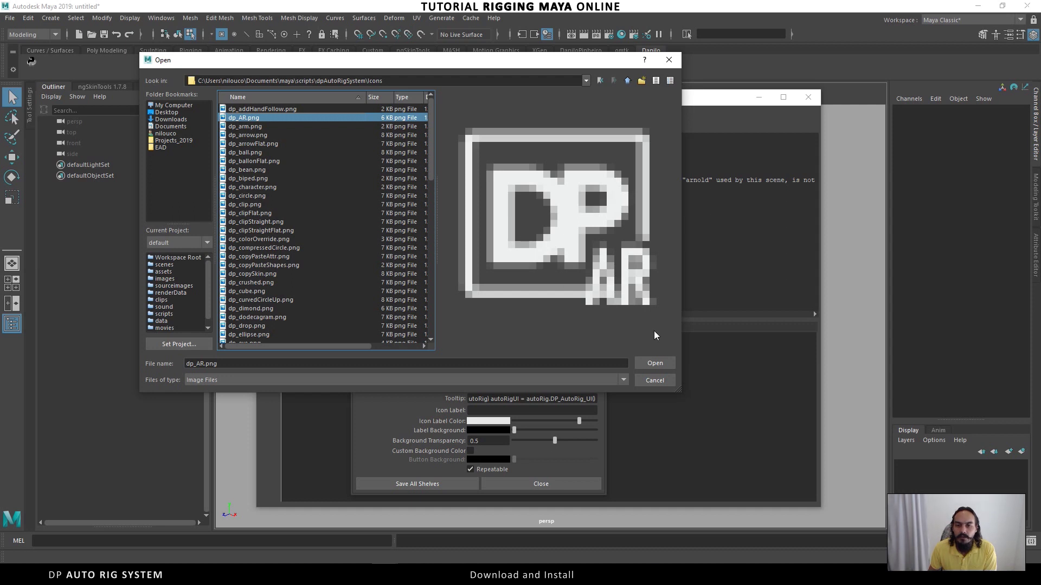
click(655, 362)
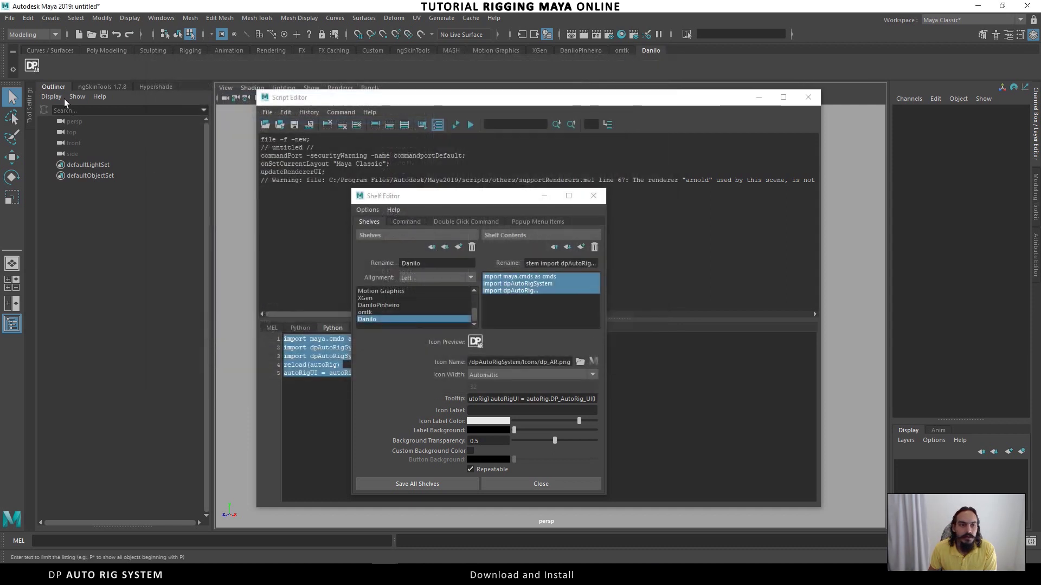
- Save all shelves and launch dpAutoRigSystem from its new shelf button
click(426, 481)
click(793, 99)
click(32, 67)
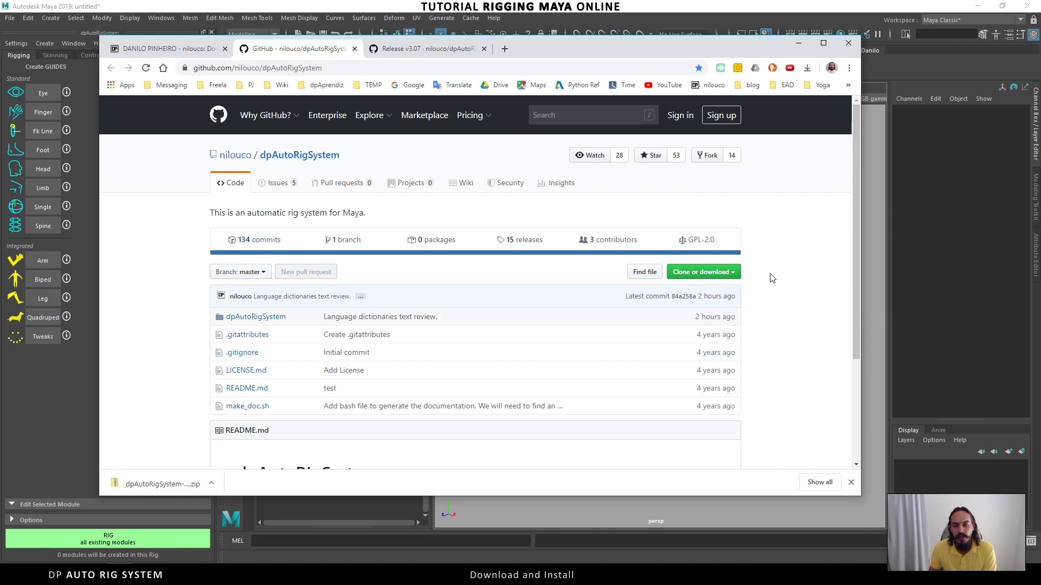
- Check the installed dpAutoRigSystem for updates from its own interface, and close the update window
click(719, 277)
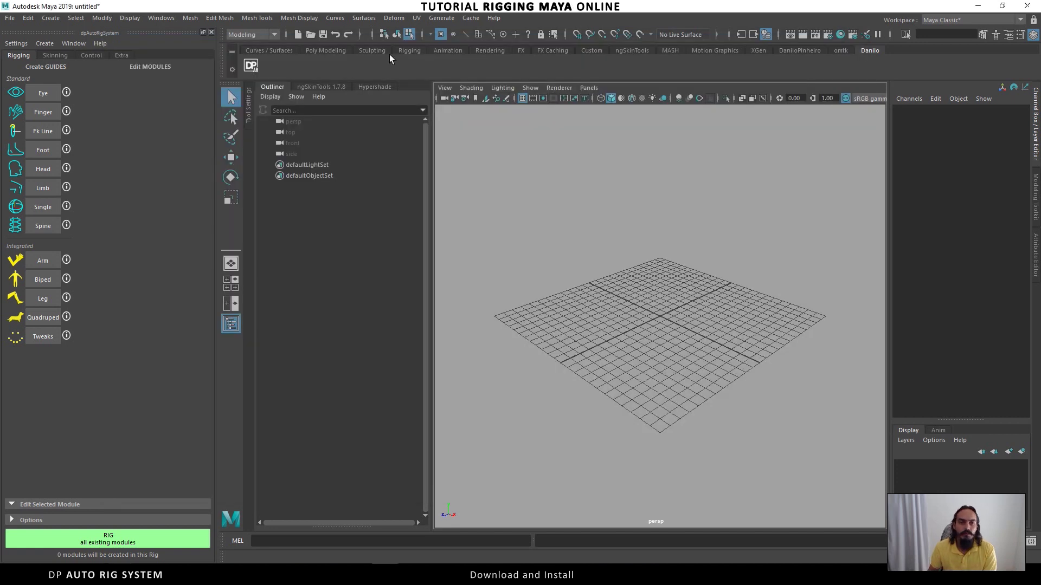
click(99, 44)
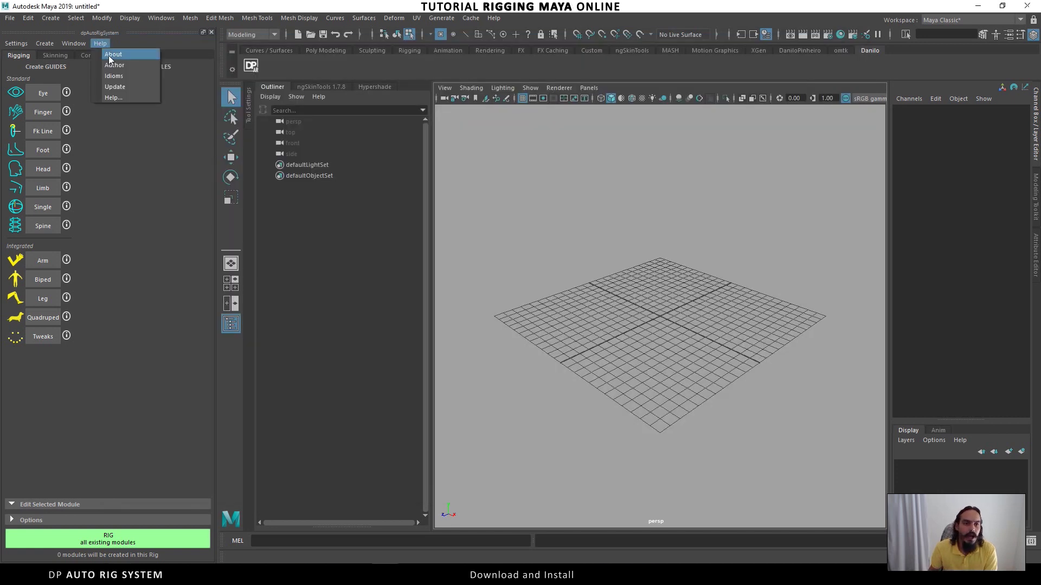
click(135, 87)
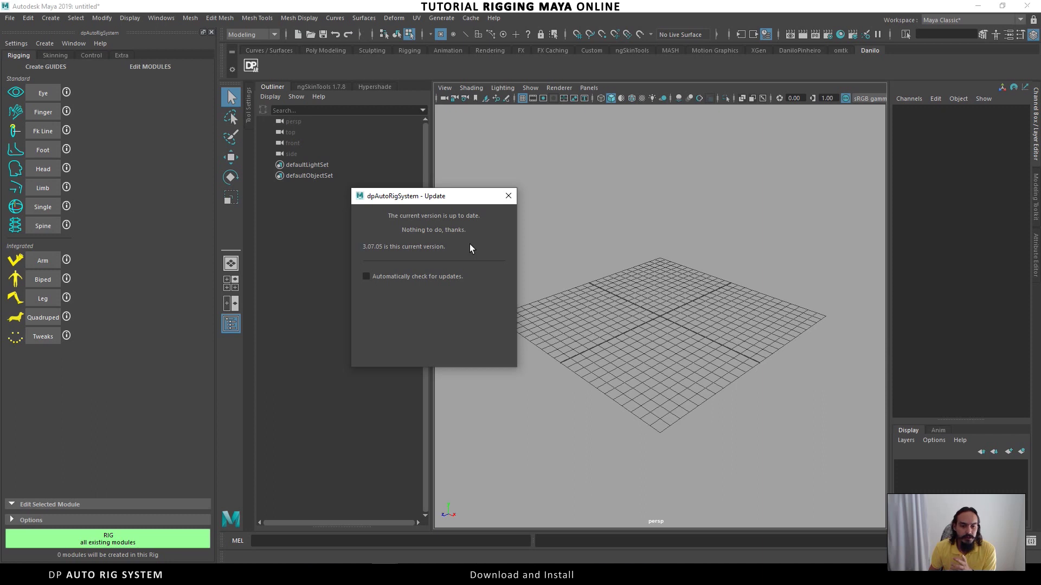
click(508, 196)
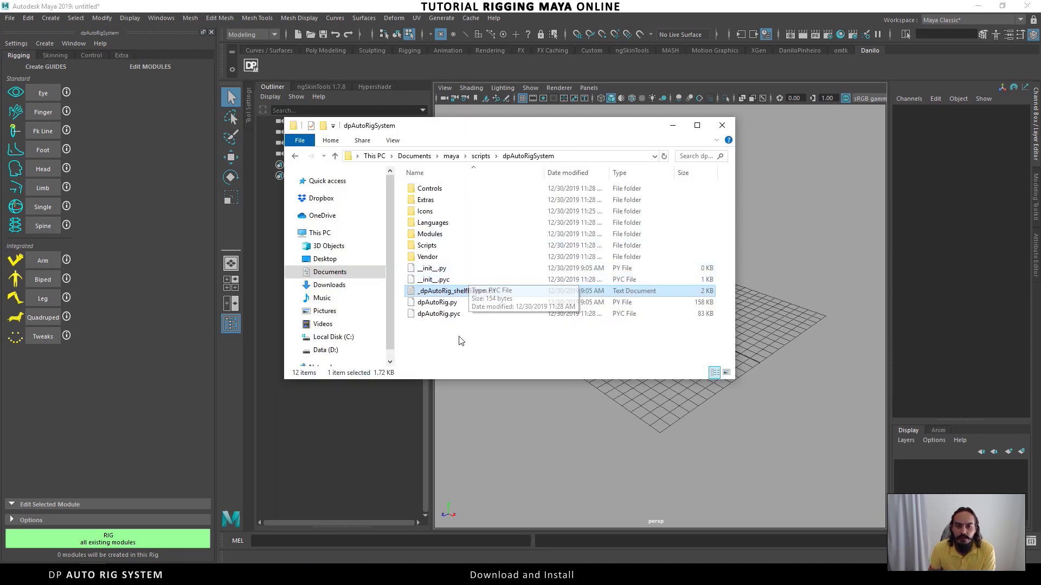
- Open dpAutoRig.py from Documents/maya/scripts/dpAutoRigSystem in Notepad++
click(449, 313)
click(448, 302)
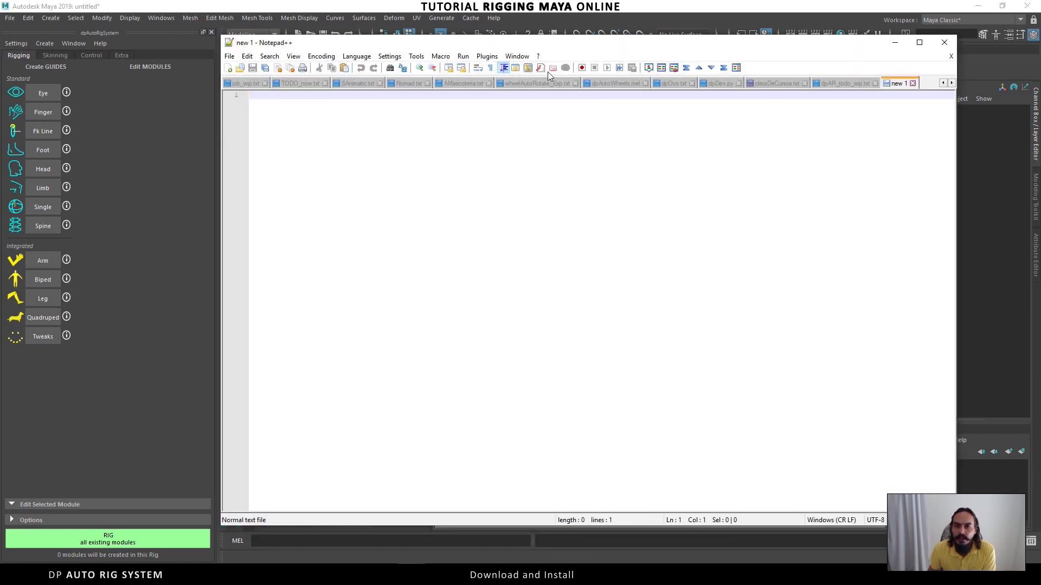
drag(565, 47, 530, 70)
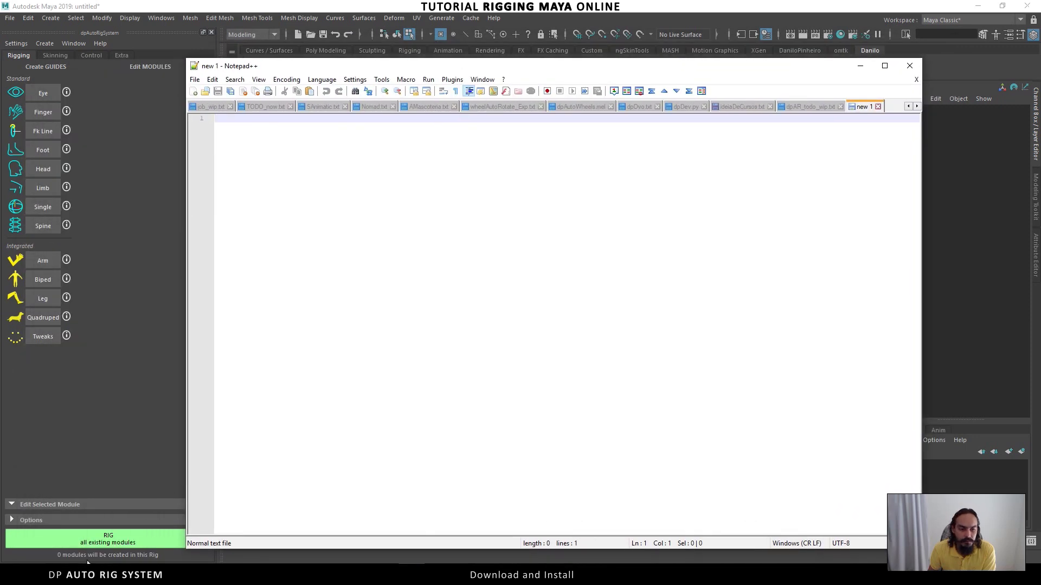
key(alt+Tab)
drag(437, 306, 437, 449)
- Set DPAR_VERSION to "3.07.04" in dpAutoRig.py and save the file
scroll(393, 369, down, 13)
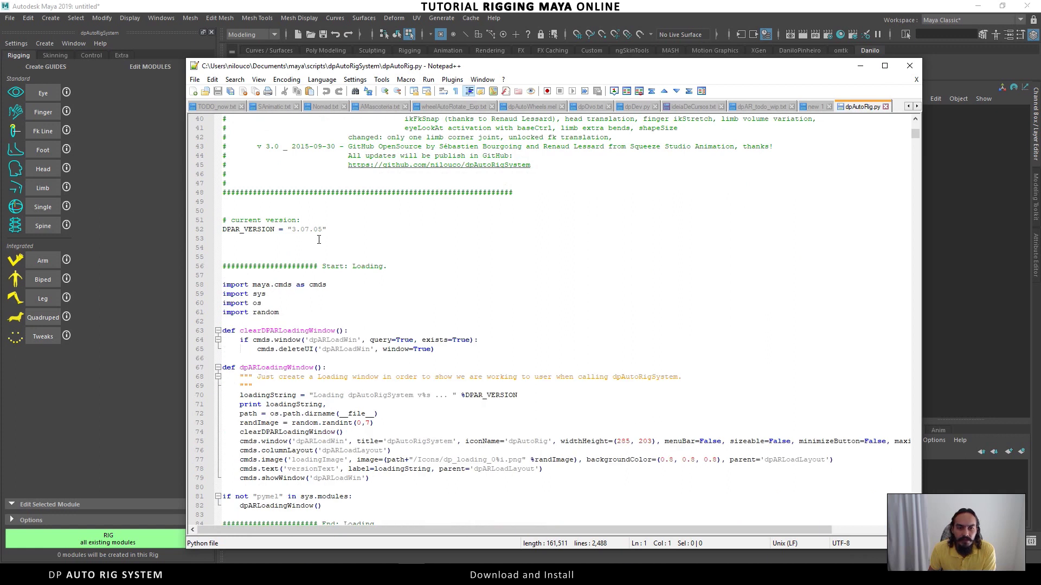
click(330, 230)
key(Delete)
text(4)
key(ctrl+s)
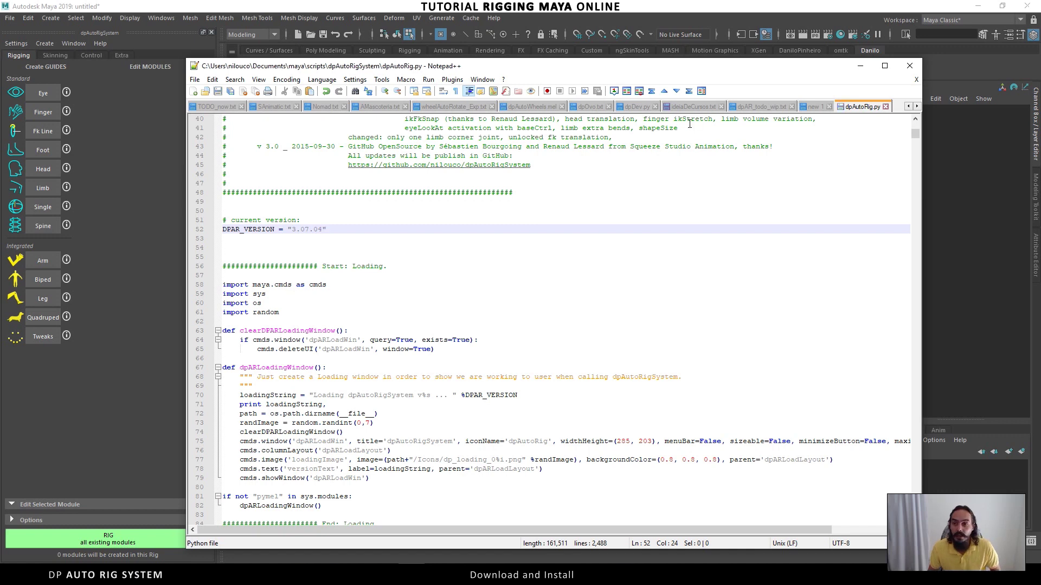
- Return to Maya, relaunch dpAutoRigSystem from the shelf and check for updates again
click(626, 13)
click(251, 65)
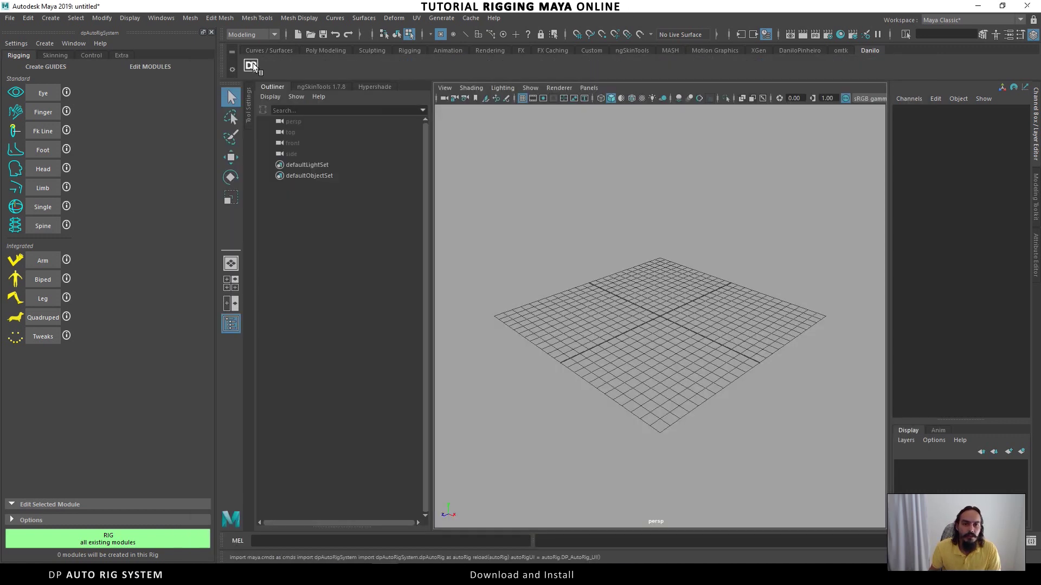
click(99, 43)
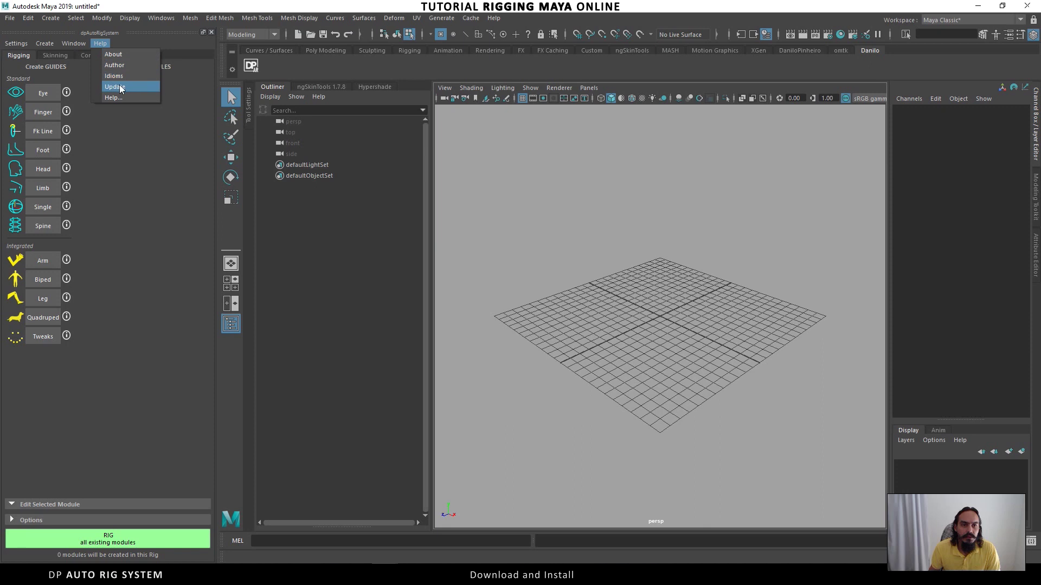
click(127, 87)
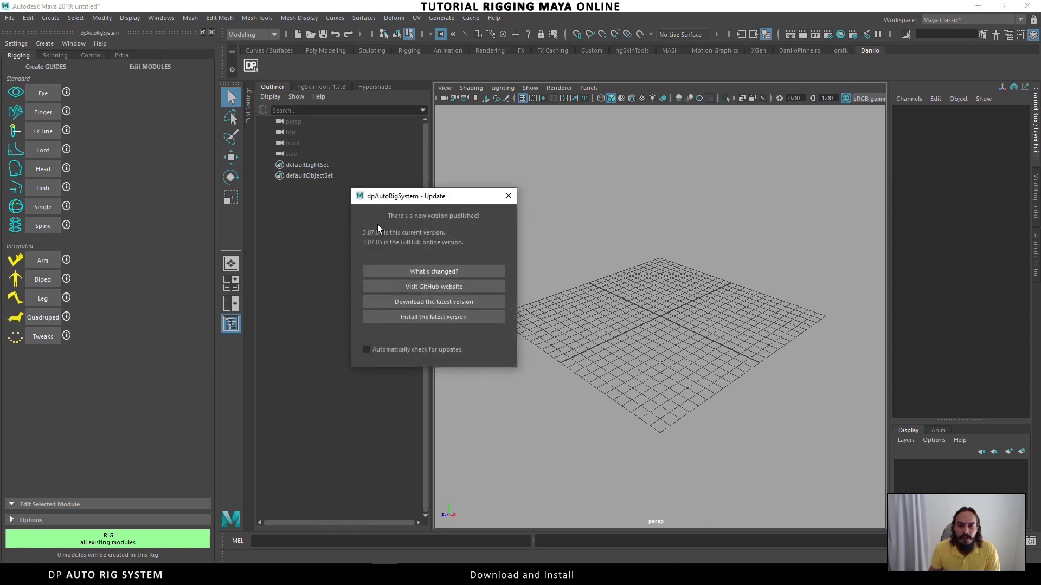
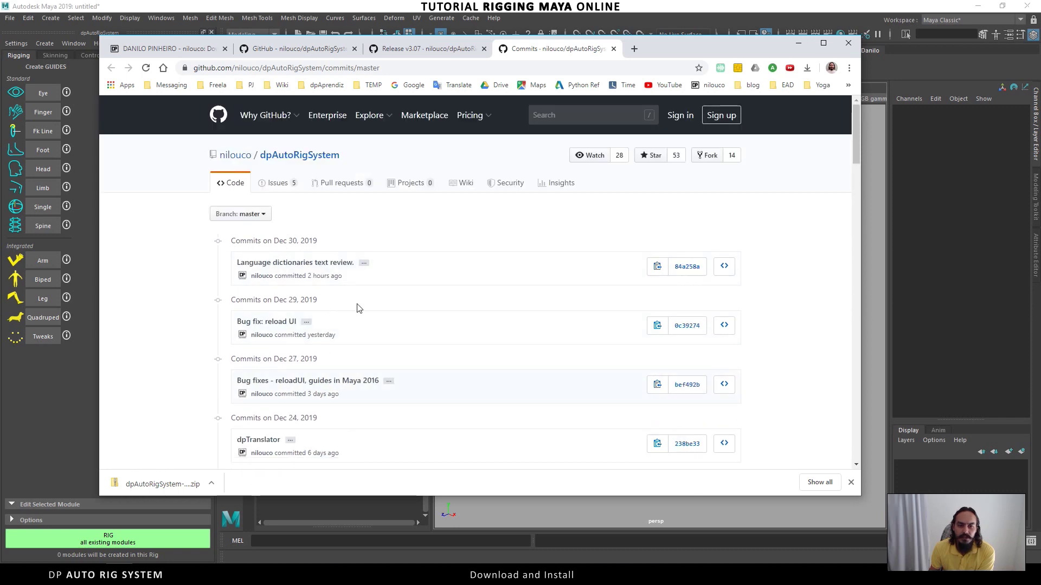
- Expand the descriptions of the three newest commits on the dpAutoRigSystem GitHub page, read the changes, and return to Maya
click(364, 263)
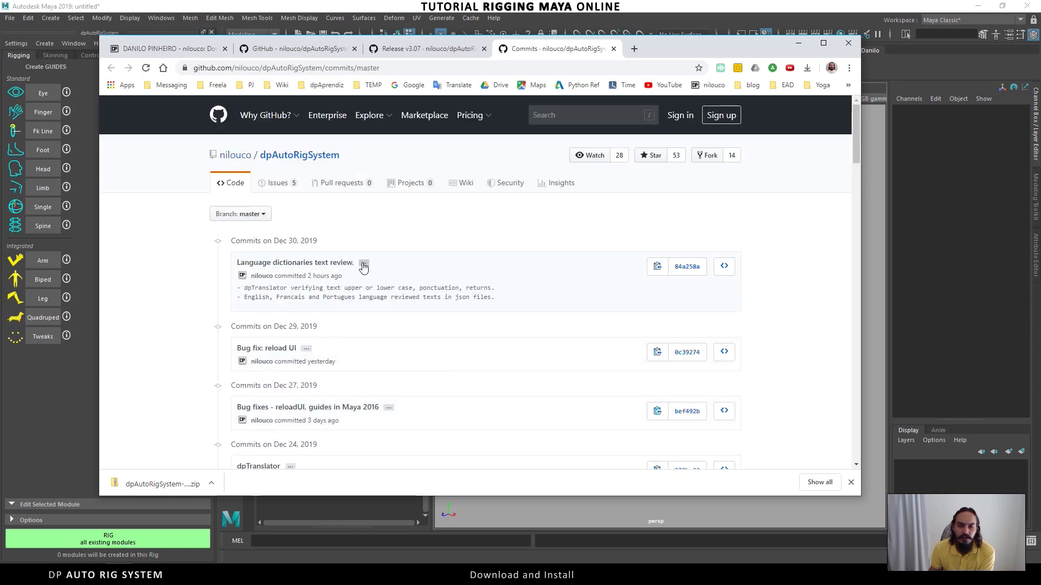
click(307, 349)
click(388, 425)
scroll(352, 326, down, 4)
key(alt+Tab)
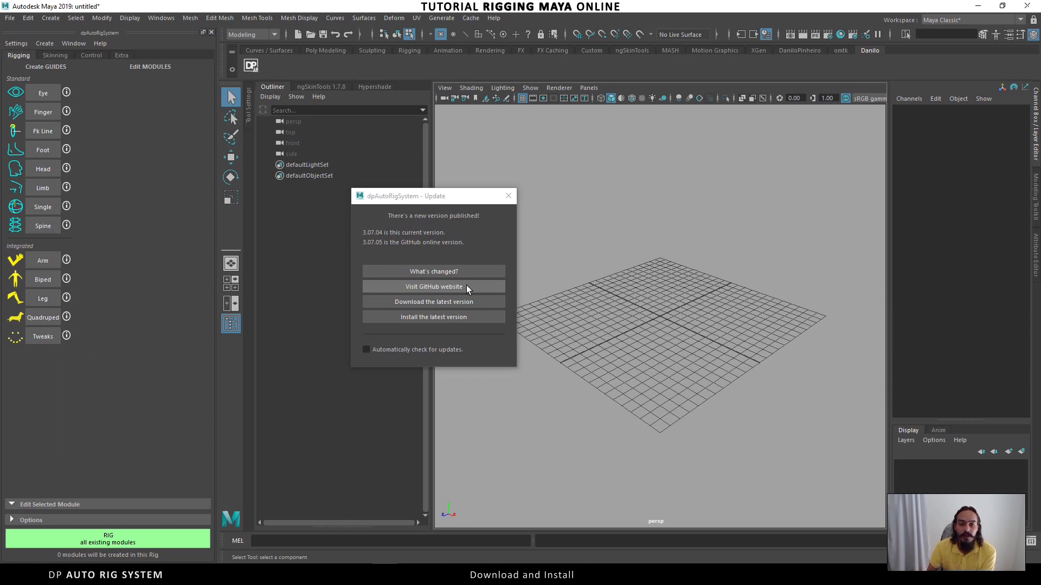
- Download the latest dpAutoRigSystem version from the update window, saving it to the Desktop as the zip file dpAR_Update
click(489, 301)
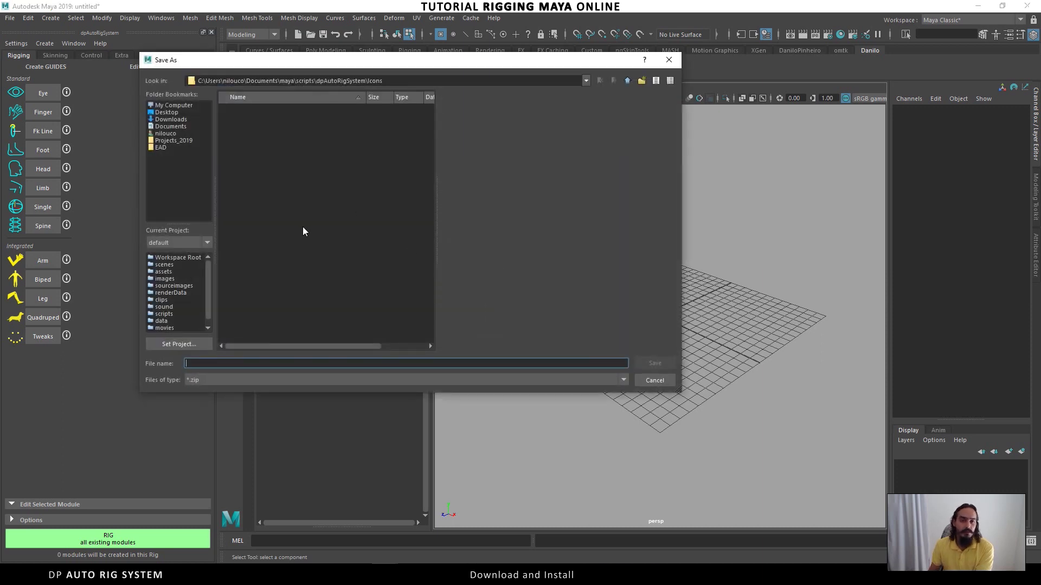
click(166, 112)
click(244, 363)
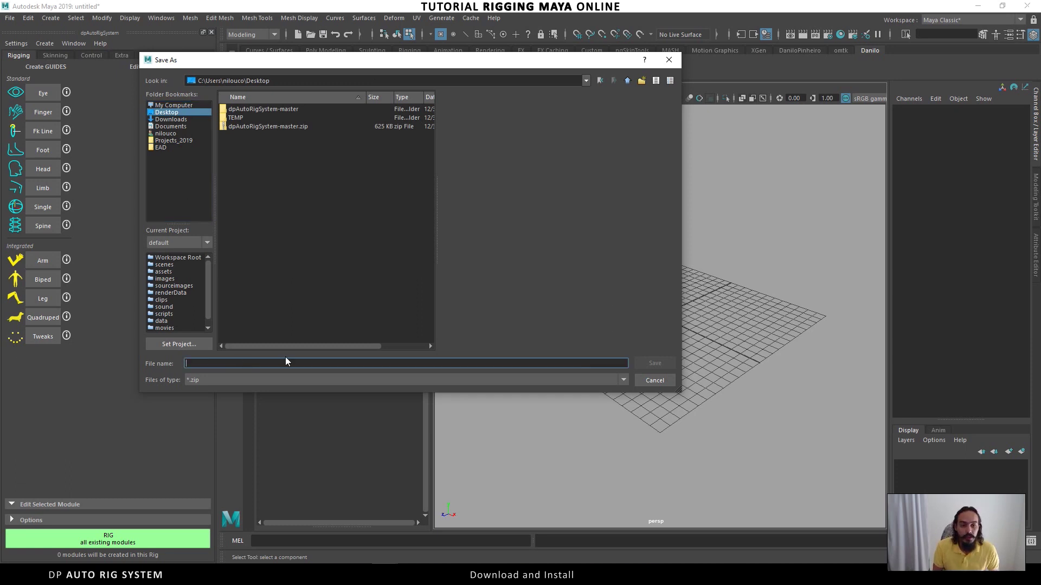
text(dpA)
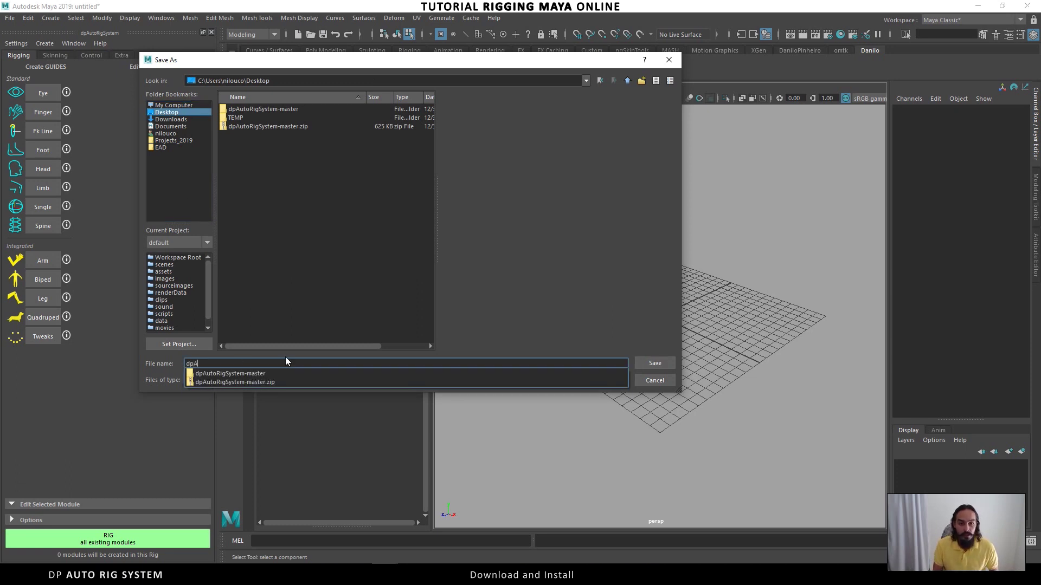
text(R_)
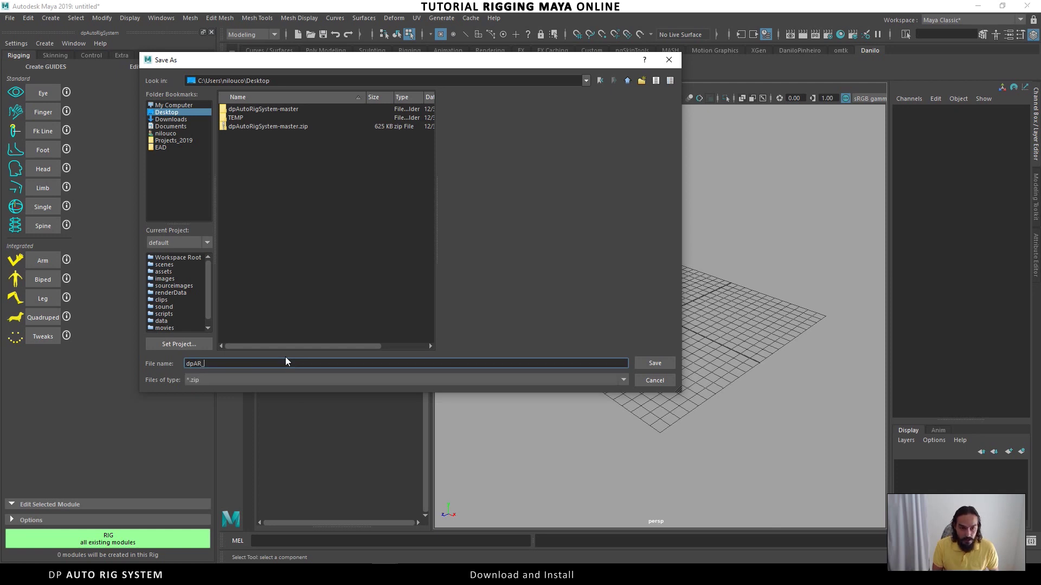
text(Update)
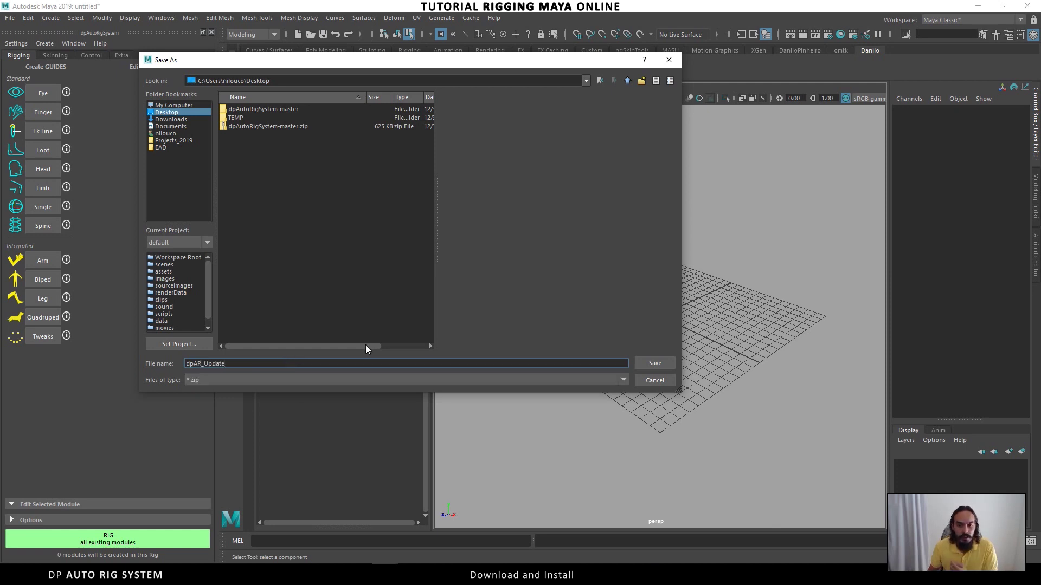
click(646, 362)
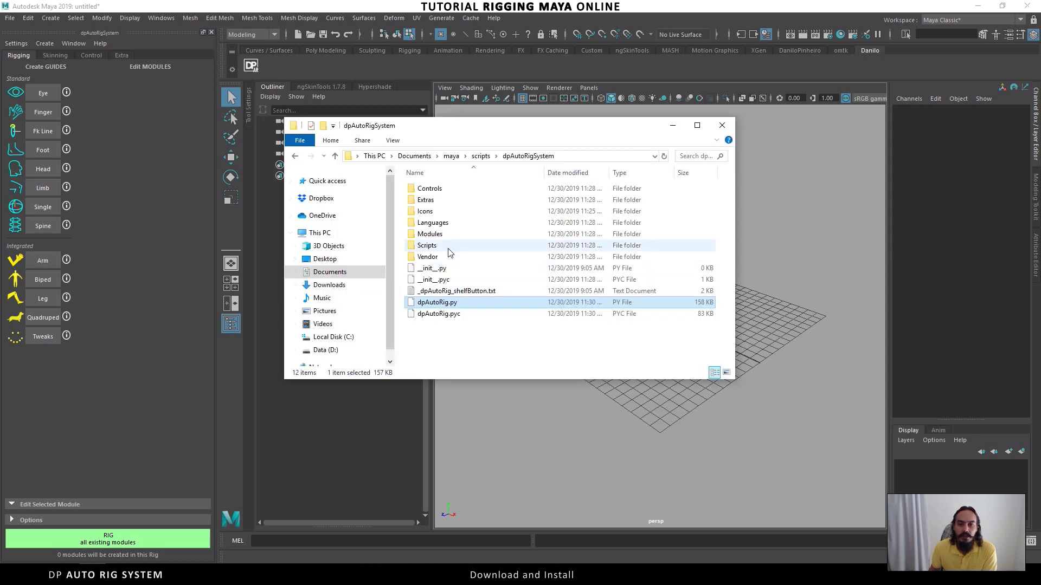
- Extract dpAR_Update.zip directly onto the Desktop, open the extracted folder, and select the dpAutoRigSystem folder inside it
click(325, 259)
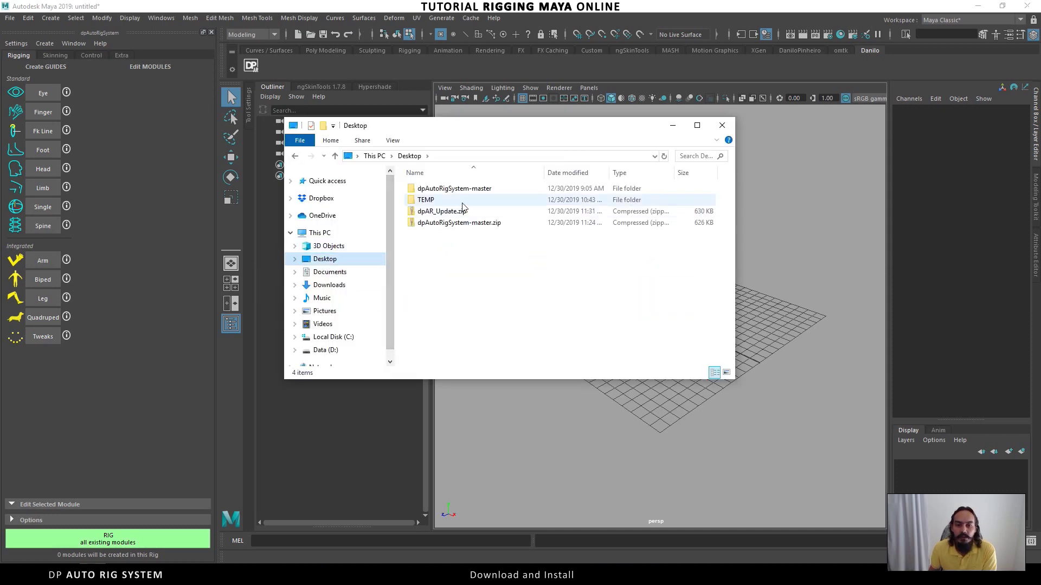
right_click(448, 213)
mouse_move(353, 258)
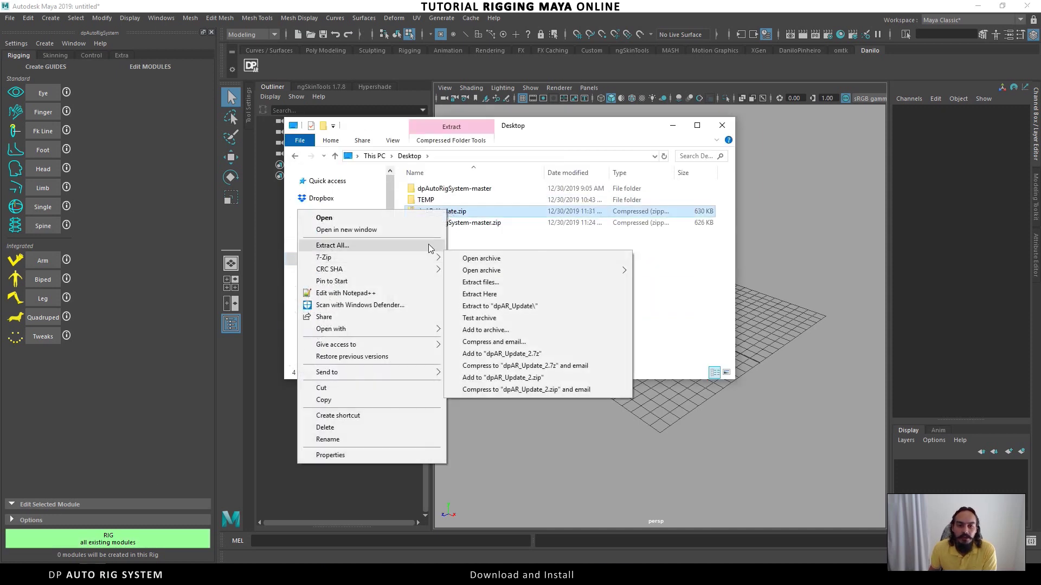
click(521, 294)
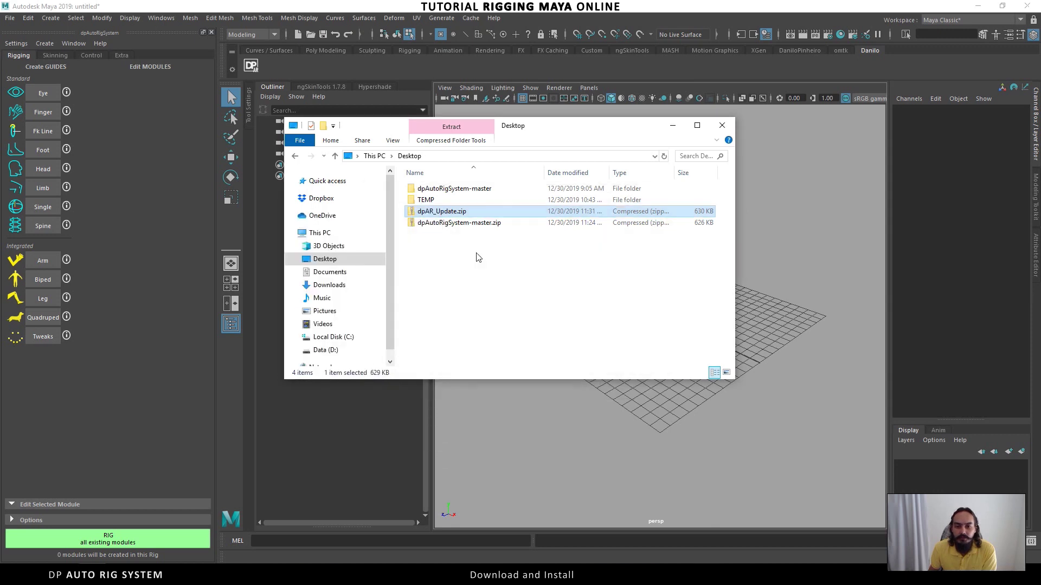
click(509, 201)
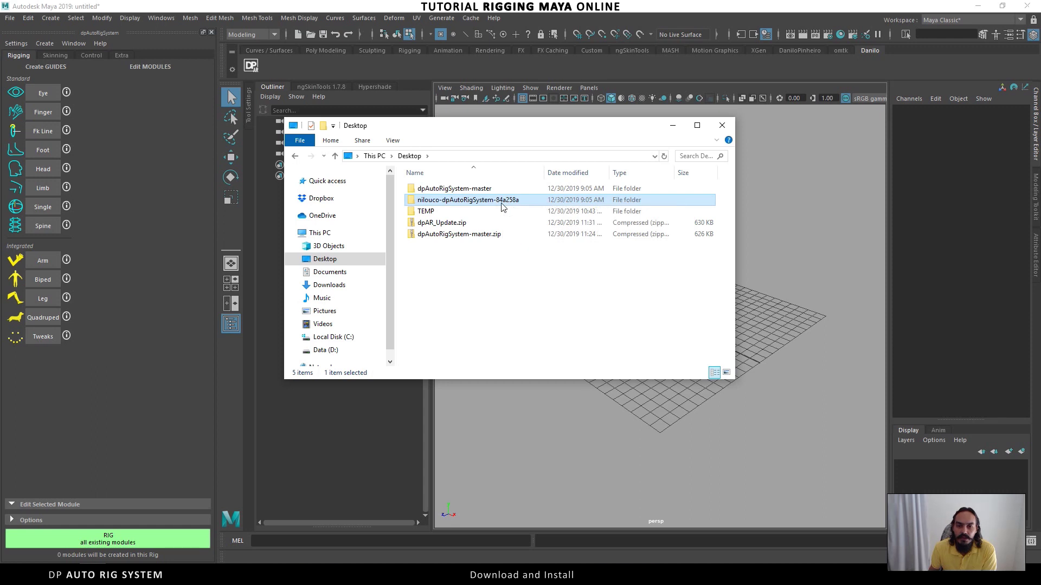
double_click(460, 201)
click(464, 191)
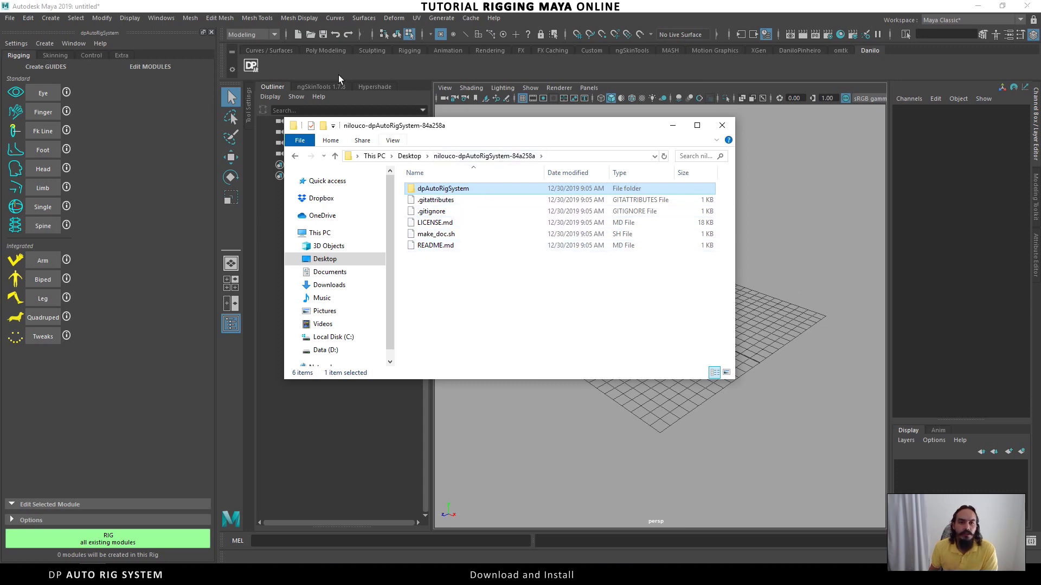
- Back in Maya, check dpAutoRigSystem for updates again, install the latest version automatically, and close the information window
click(531, 223)
click(100, 44)
click(125, 87)
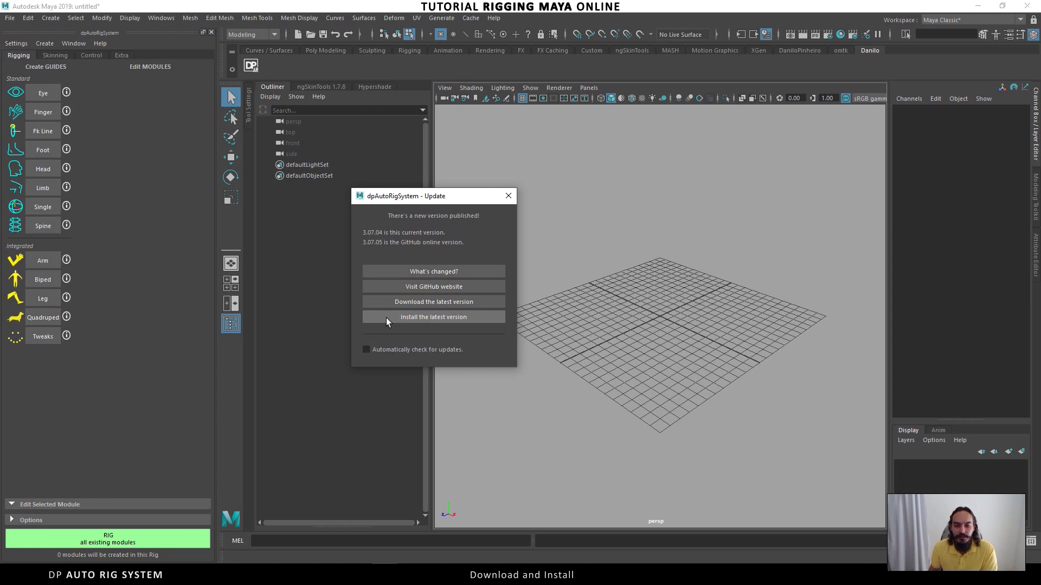
click(386, 318)
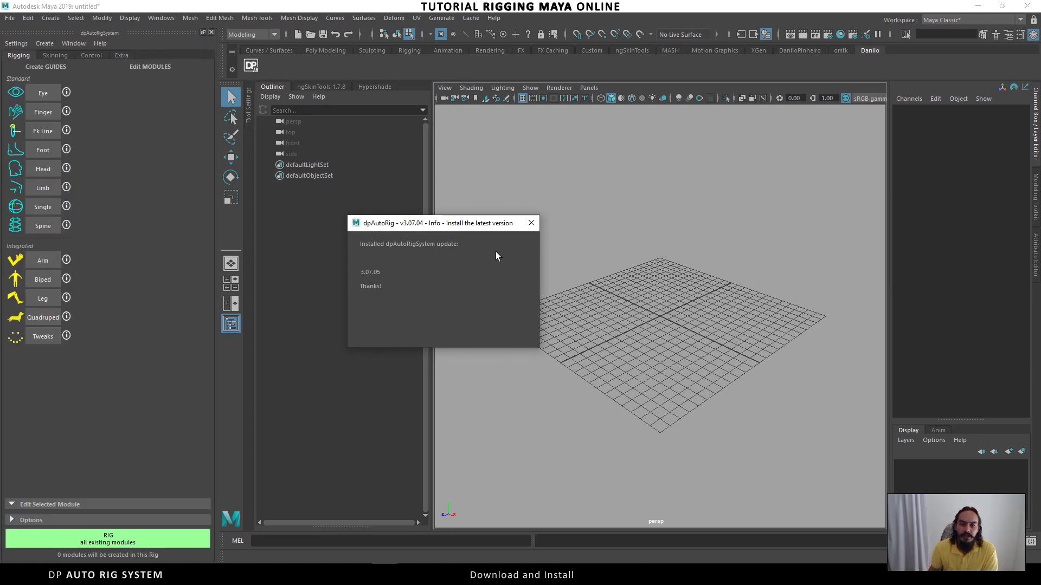
click(531, 223)
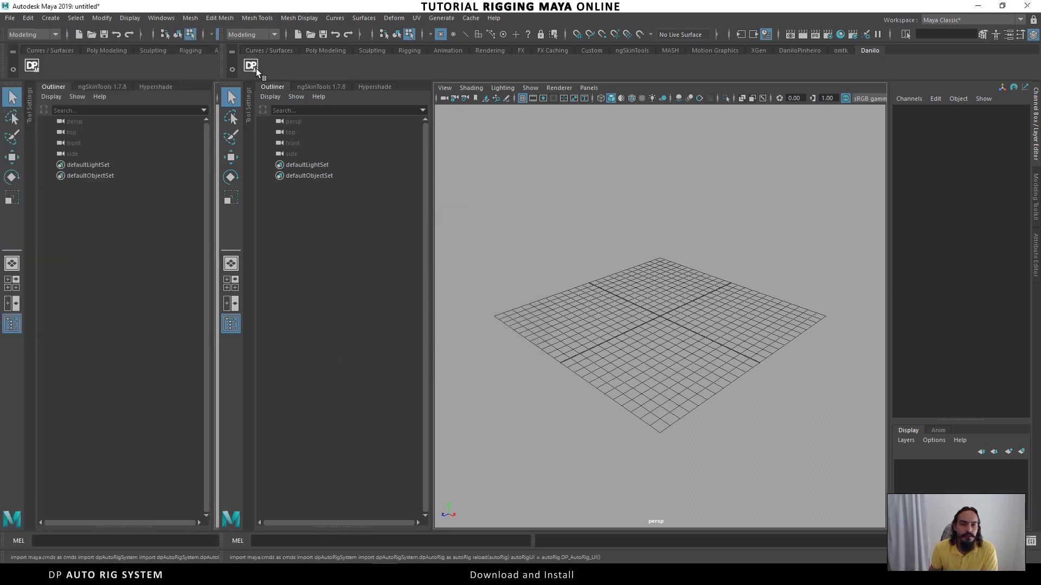
- Relaunch dpAutoRigSystem from the shelf and open its About information to check the installed version
click(100, 43)
click(109, 53)
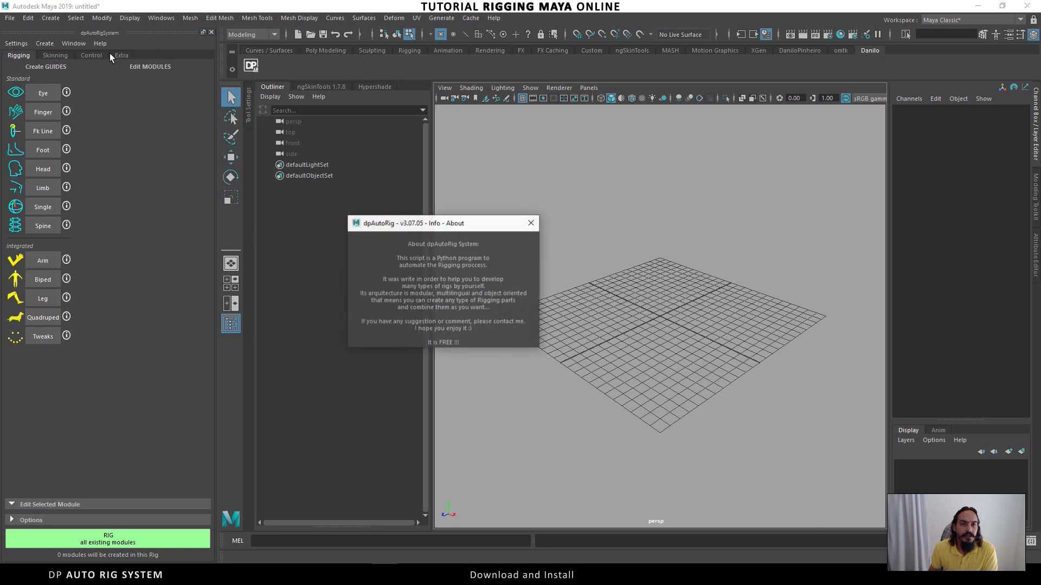